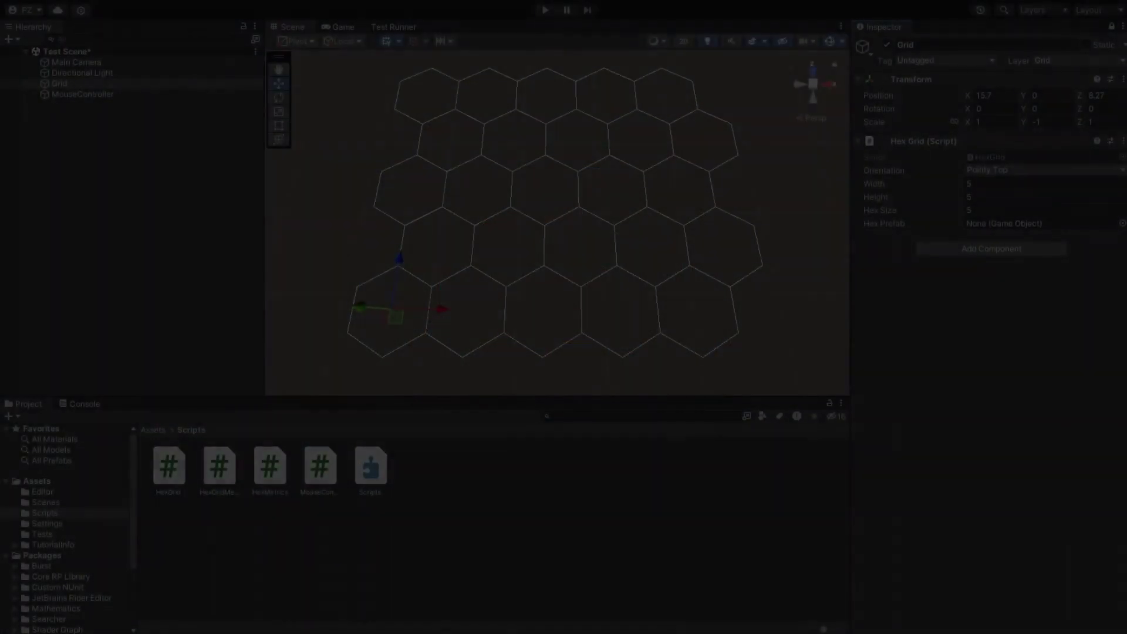
Step: Set the Hex Grid to flat-topped orientation, width 9, height 6 and hex size 5
click(1035, 191)
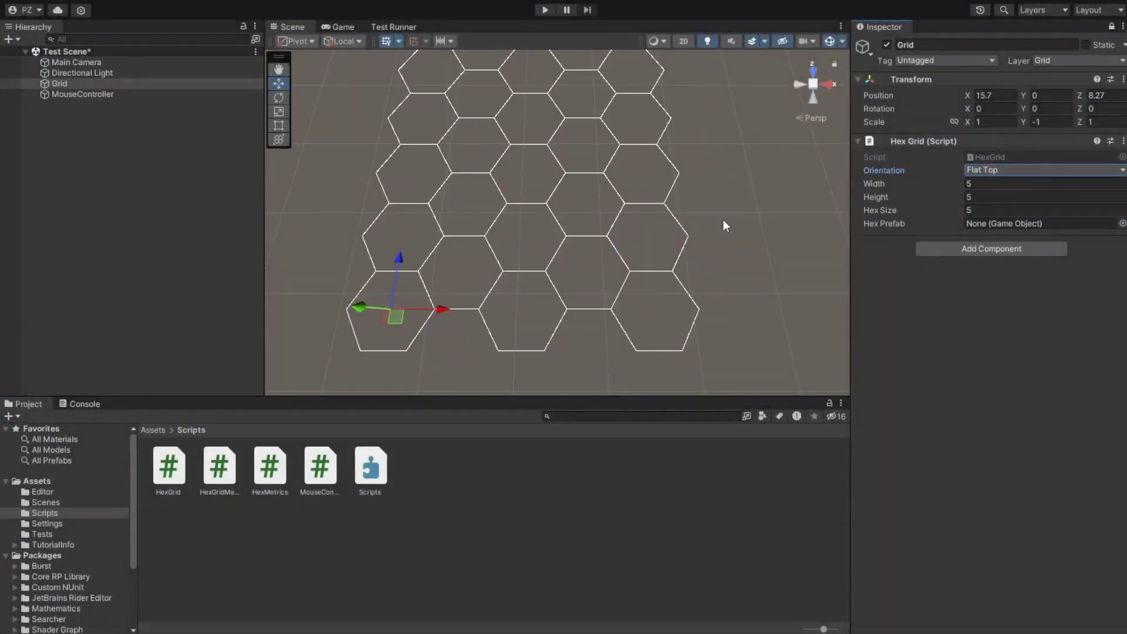
click(1030, 169)
click(1013, 182)
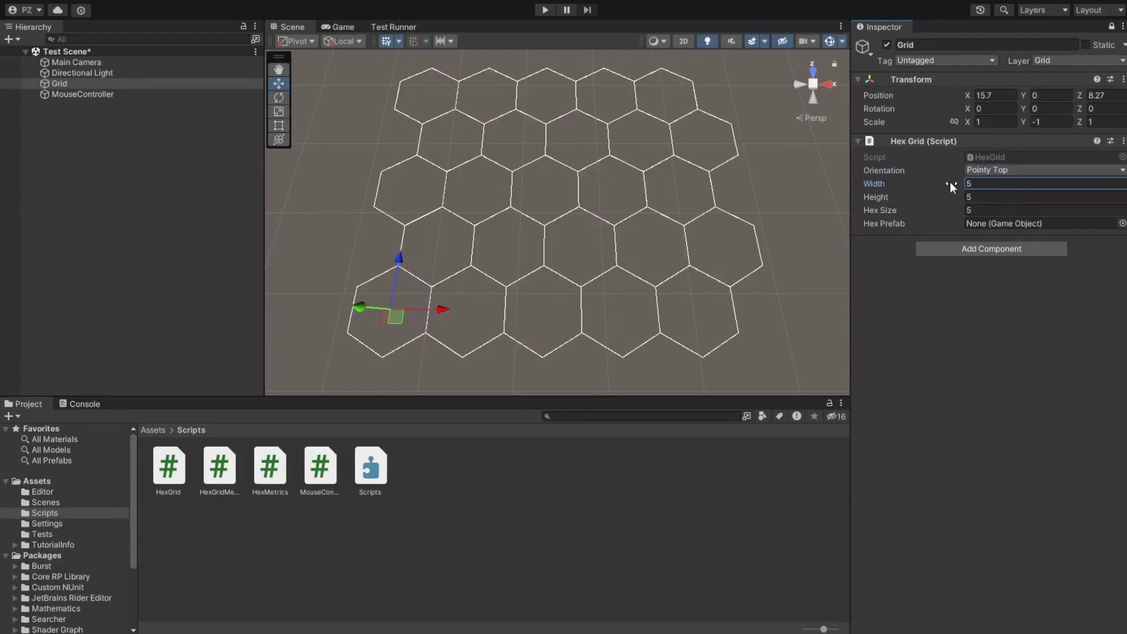
mouse_move(950, 181)
mouse_down()
mouse_move(963, 183)
mouse_move(943, 195)
mouse_up()
scroll(767, 220, down, 5)
middle_drag(767, 221, 632, 288)
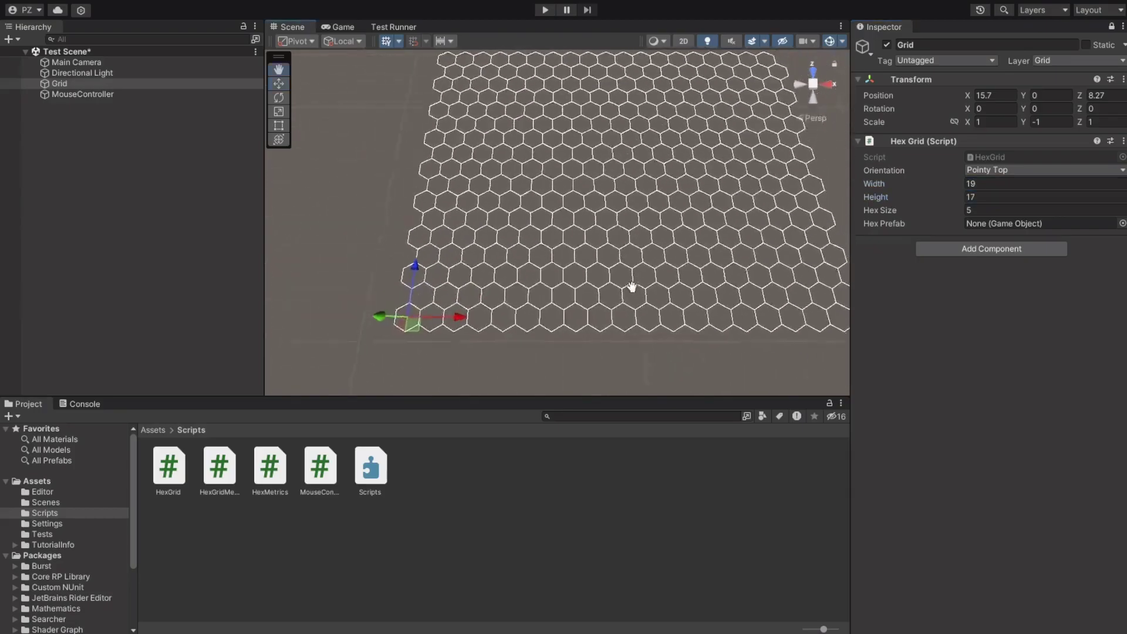
scroll(632, 287, down, 3)
scroll(649, 264, down, 2)
mouse_move(955, 210)
mouse_down()
mouse_move(913, 221)
mouse_move(1060, 221)
mouse_up()
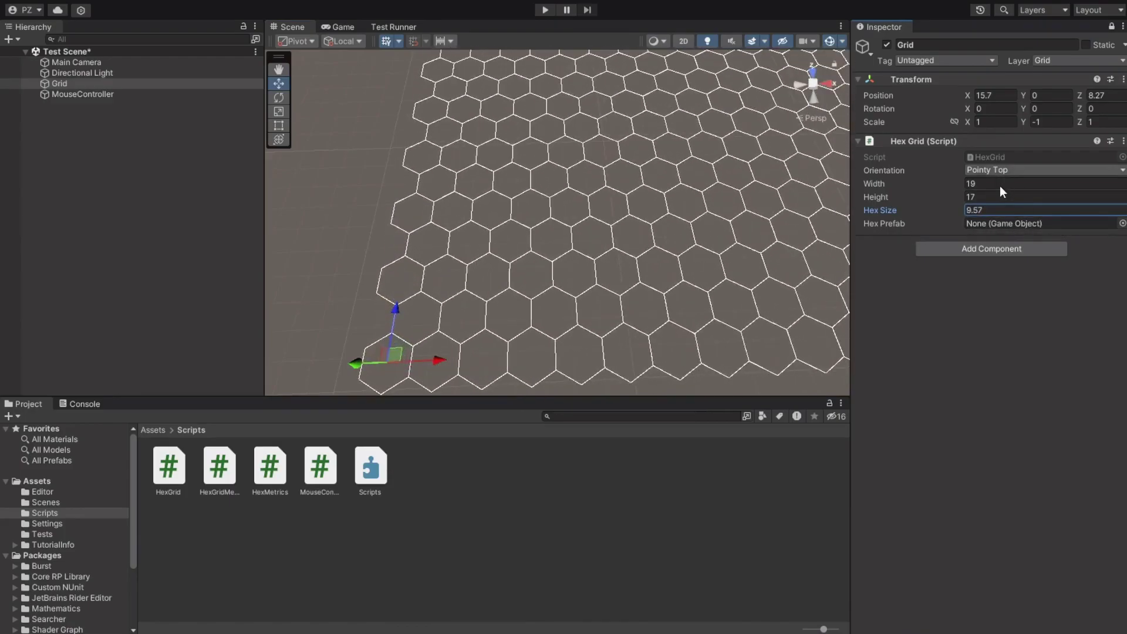
drag(949, 210, 943, 189)
text(4)
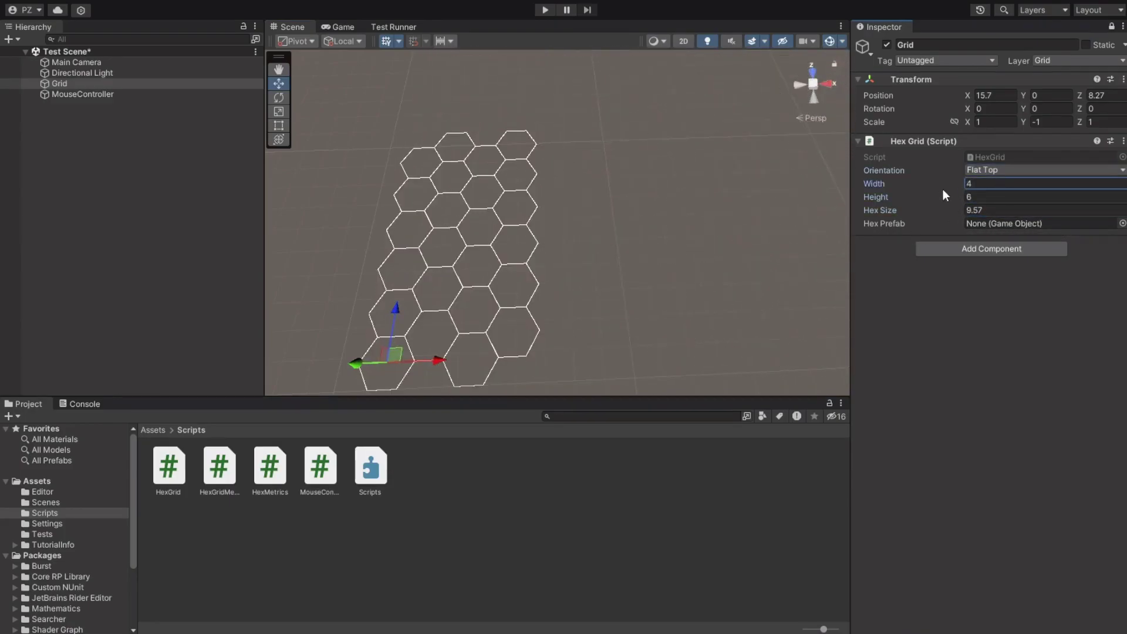
text(9)
click(989, 209)
text(5)
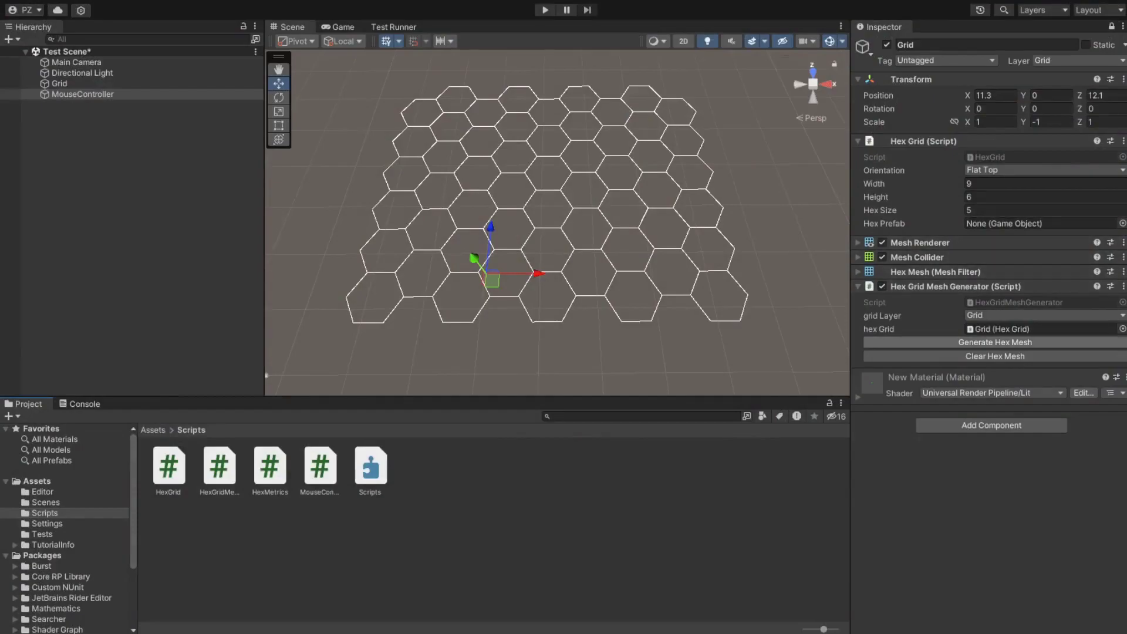
Step: Generate the green hex mesh on the grid and orbit the Scene view to inspect it
click(971, 341)
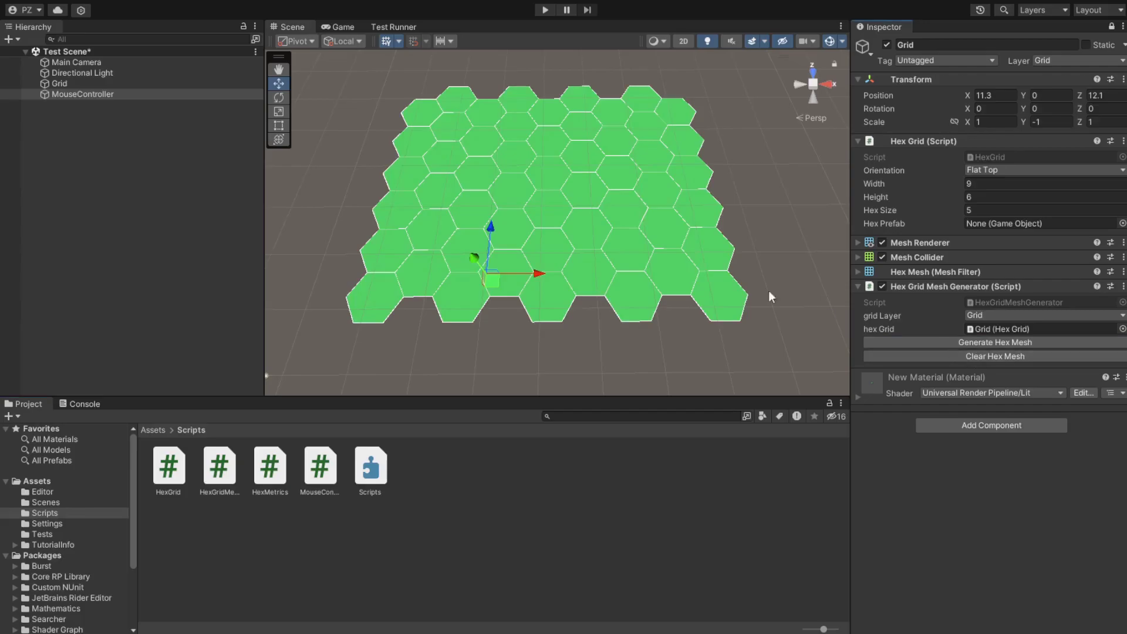
mouse_move(768, 291)
alt+mouse_down()
mouse_move(523, 282)
mouse_move(562, 285)
alt+mouse_up()
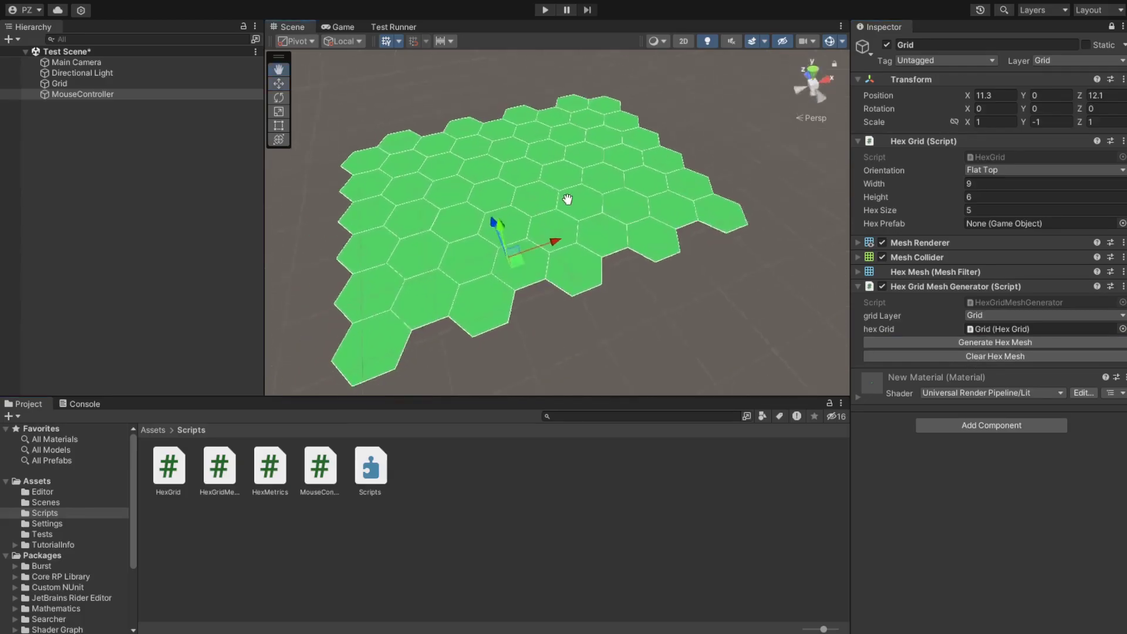
scroll(563, 286, down, 3)
middle_drag(533, 256, 544, 180)
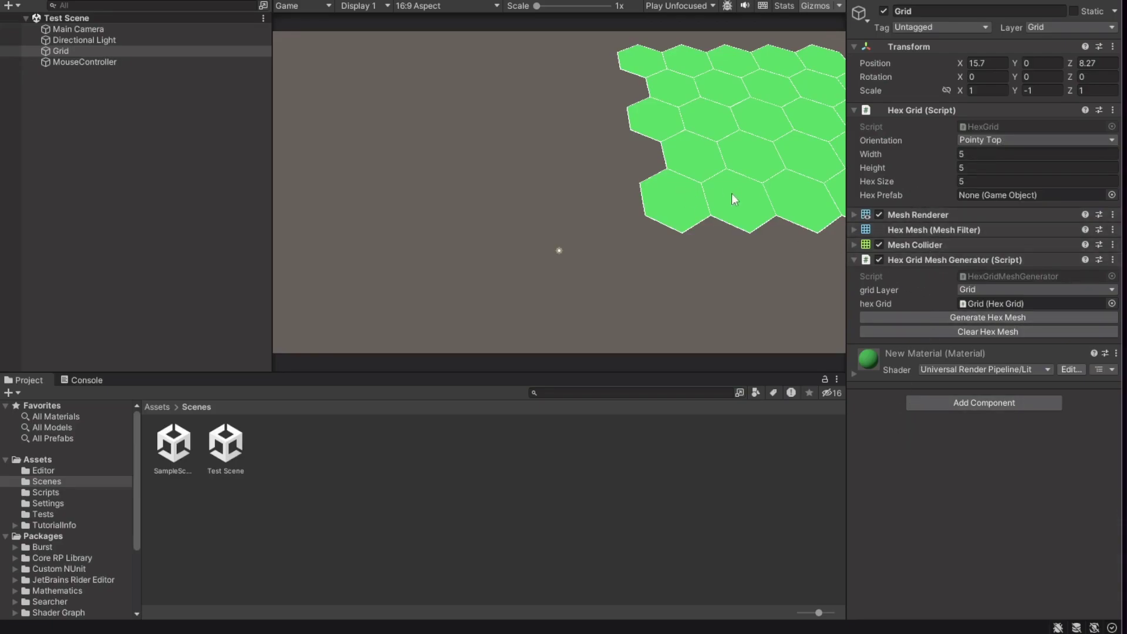
Step: Frame the Grid, expand Mesh Renderer and Mesh Collider, then clear and regenerate the mesh
key(ctrl+1)
key(f)
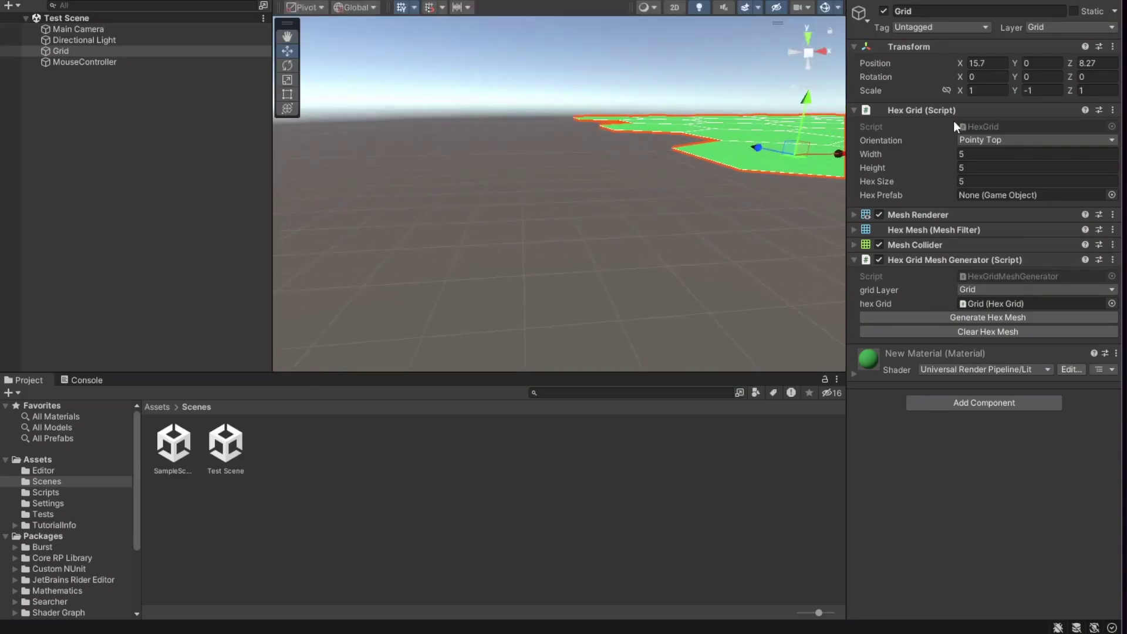
click(854, 230)
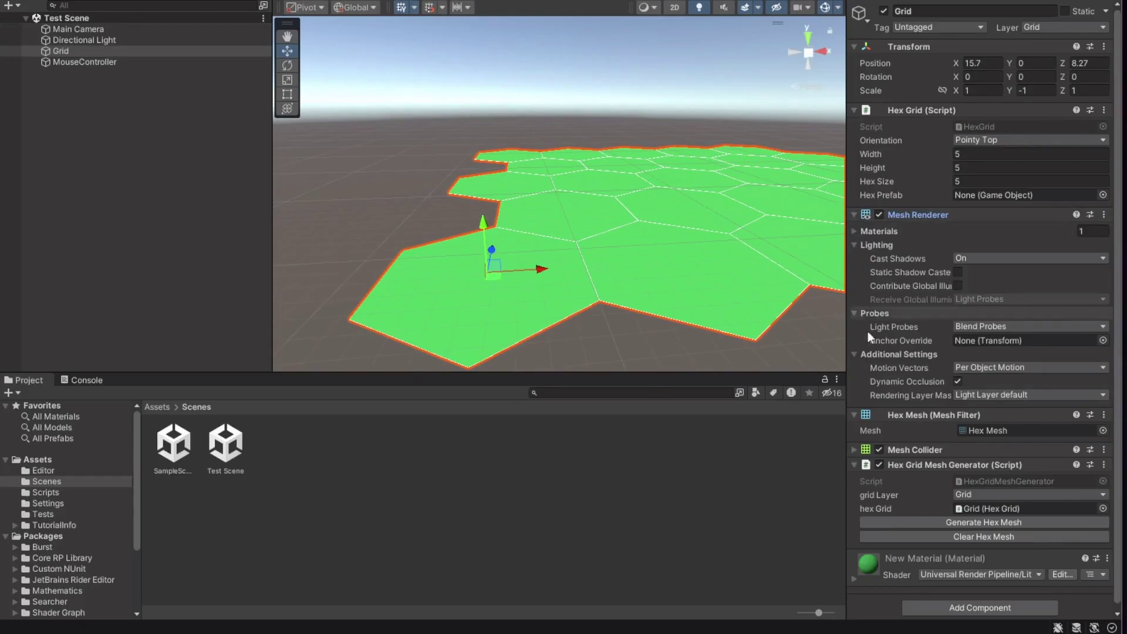
click(898, 449)
scroll(911, 458, down, 3)
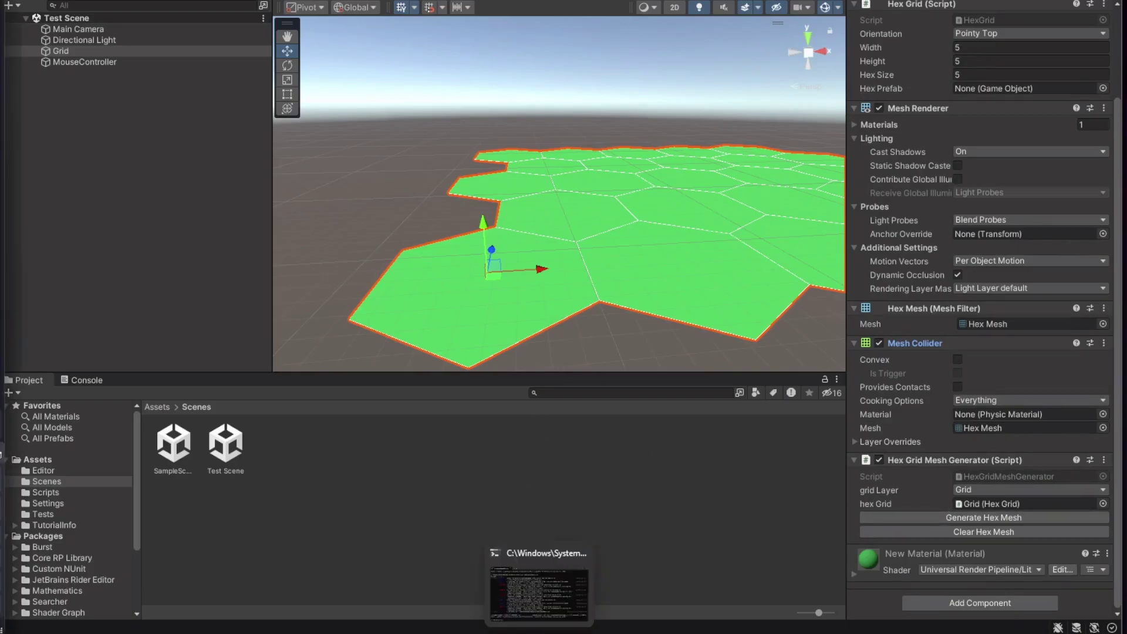
click(79, 51)
scroll(977, 325, down, 3)
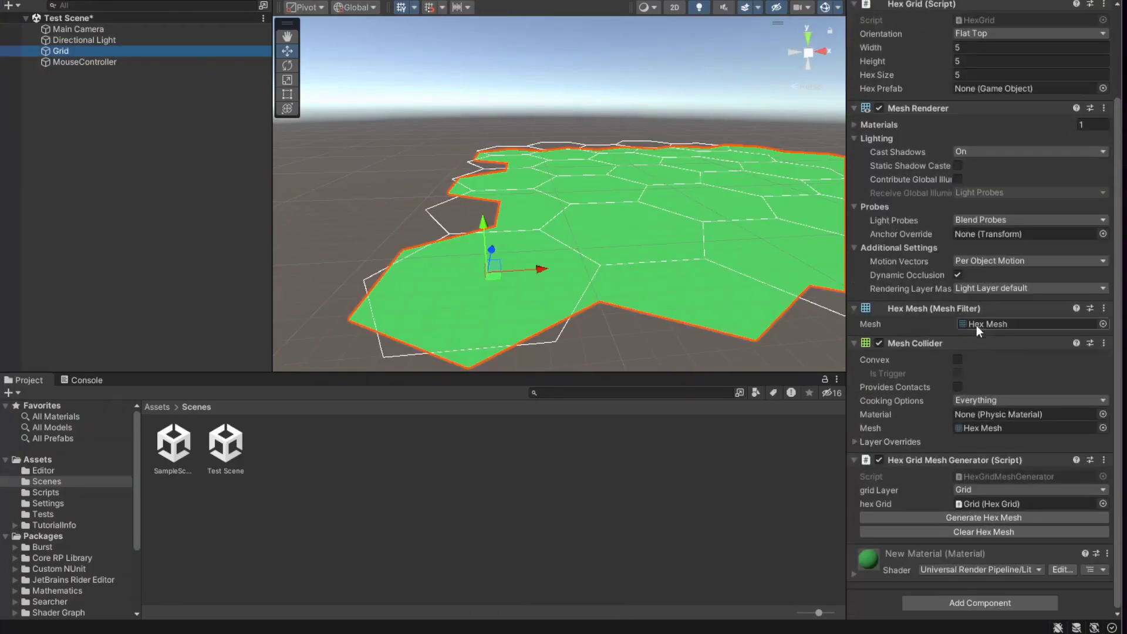
click(967, 529)
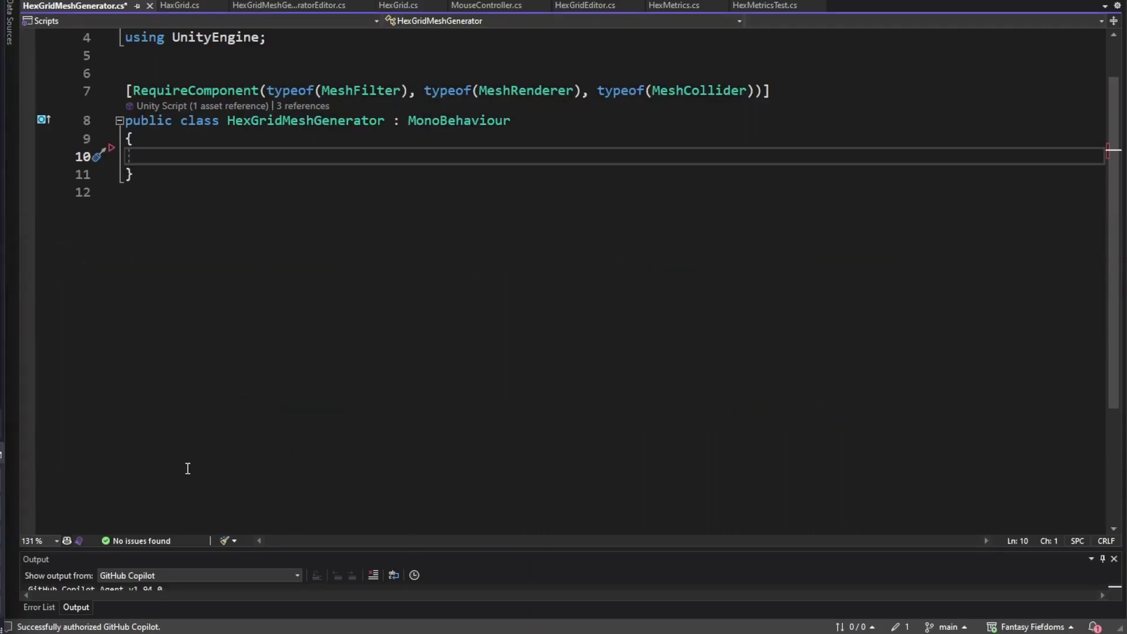
scroll(187, 469, up, 1)
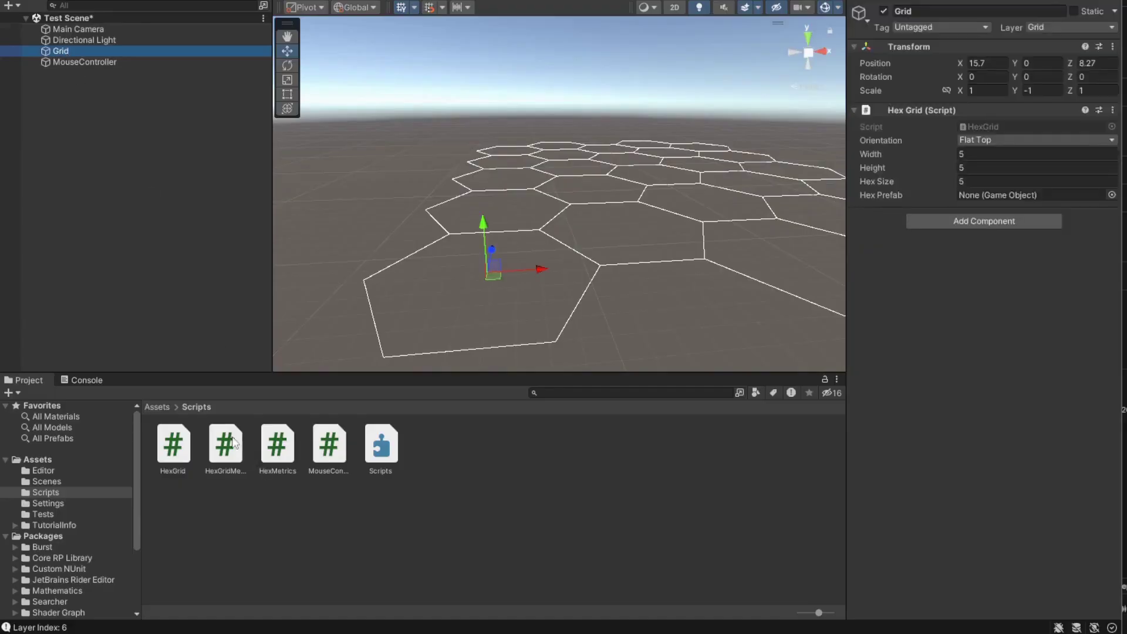
Step: Add serialized gridLayer (LayerMask) and hexGrid (HexGrid) auto-properties with private setters
drag(235, 443, 907, 297)
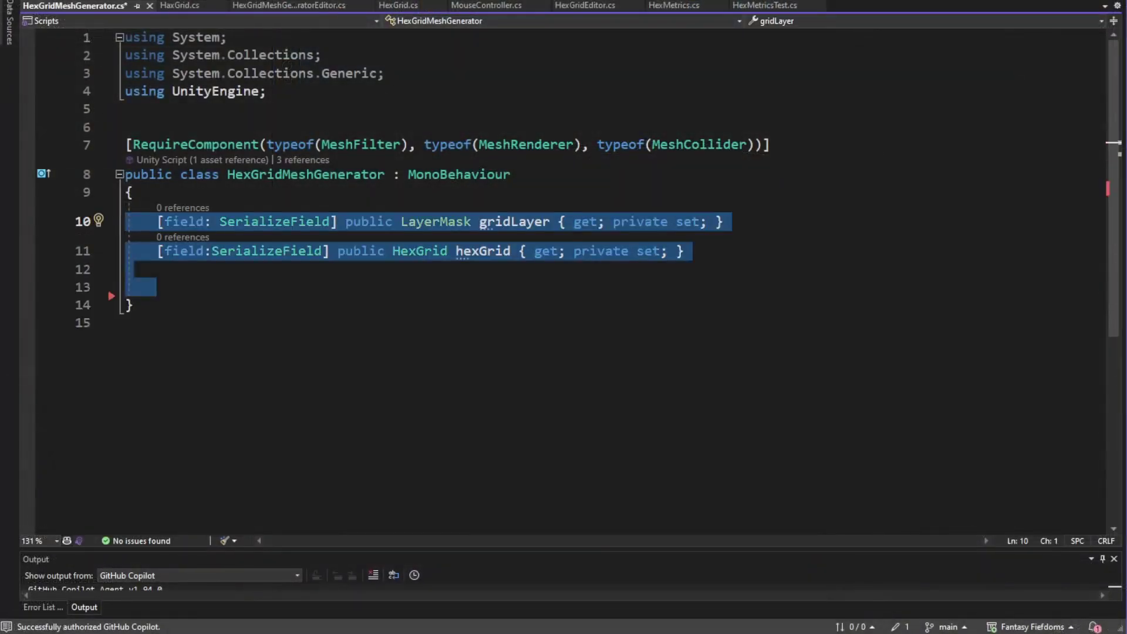
Step: Paste an Awake method below the properties that gets the parent HexGrid or logs an error
click(524, 317)
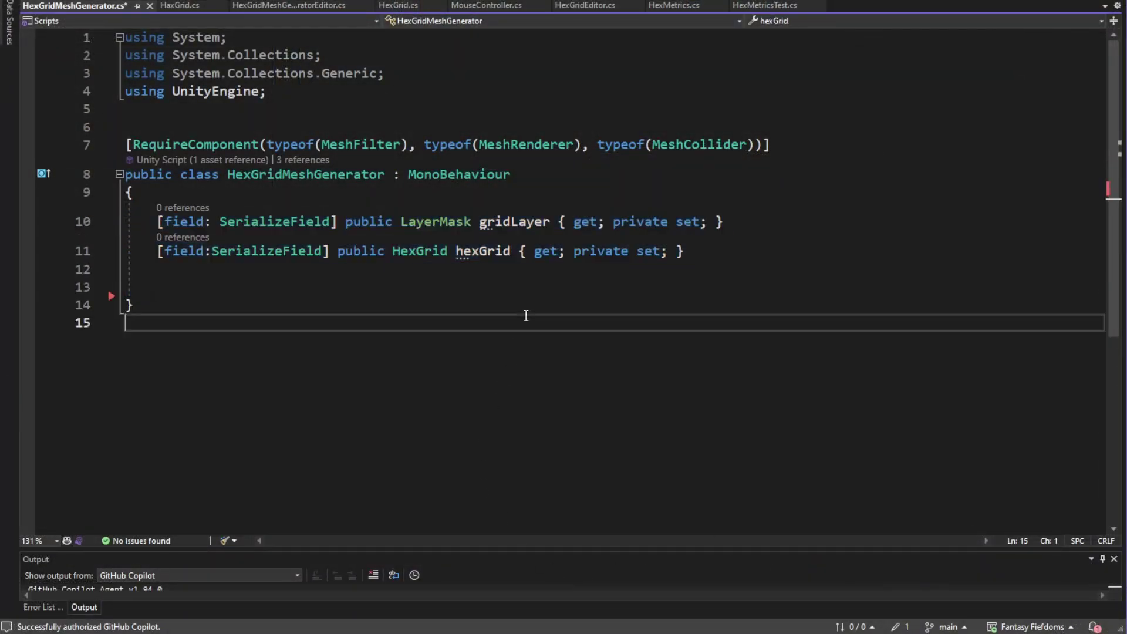
click(542, 287)
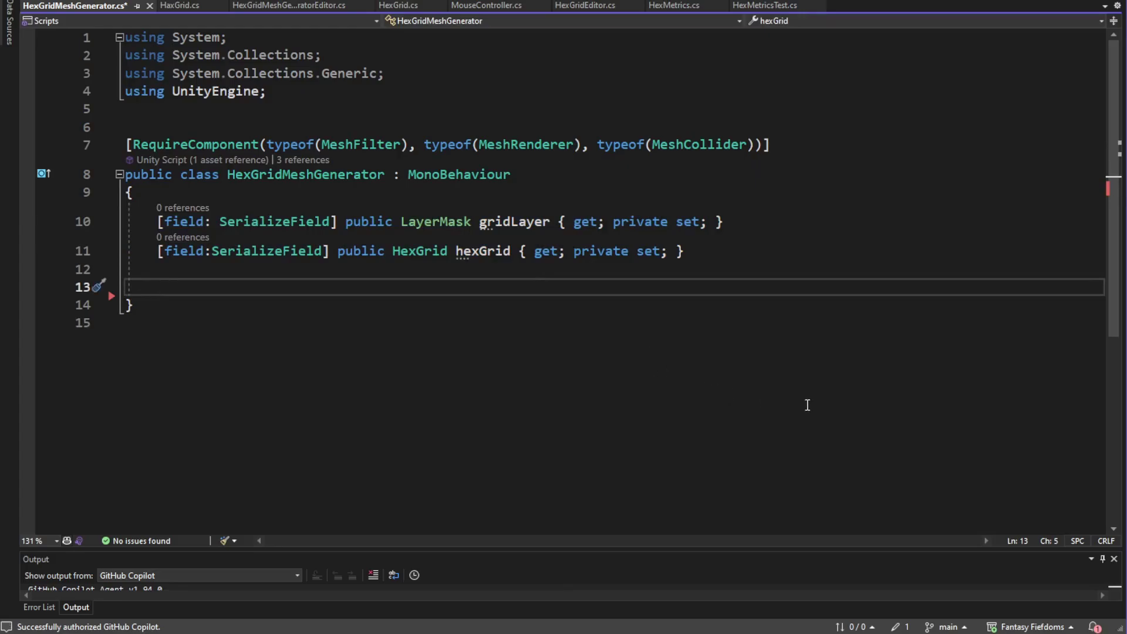
text(private void Awake()     {         if(hexGrid == null)             hexGrid = GetComponentInParent<HexGrid>();         if (hexGrid == null)             Debug.LogError("HexGridMeshGenerator could not find a HexGrid component in its parent or itself.");     })
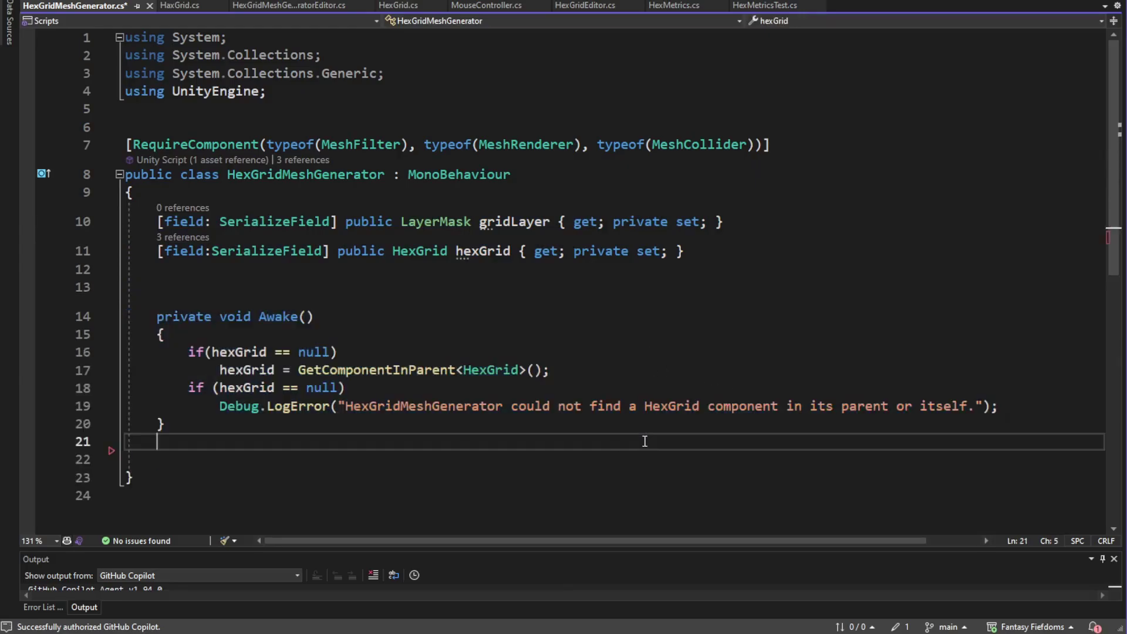
scroll(717, 470, down, 1)
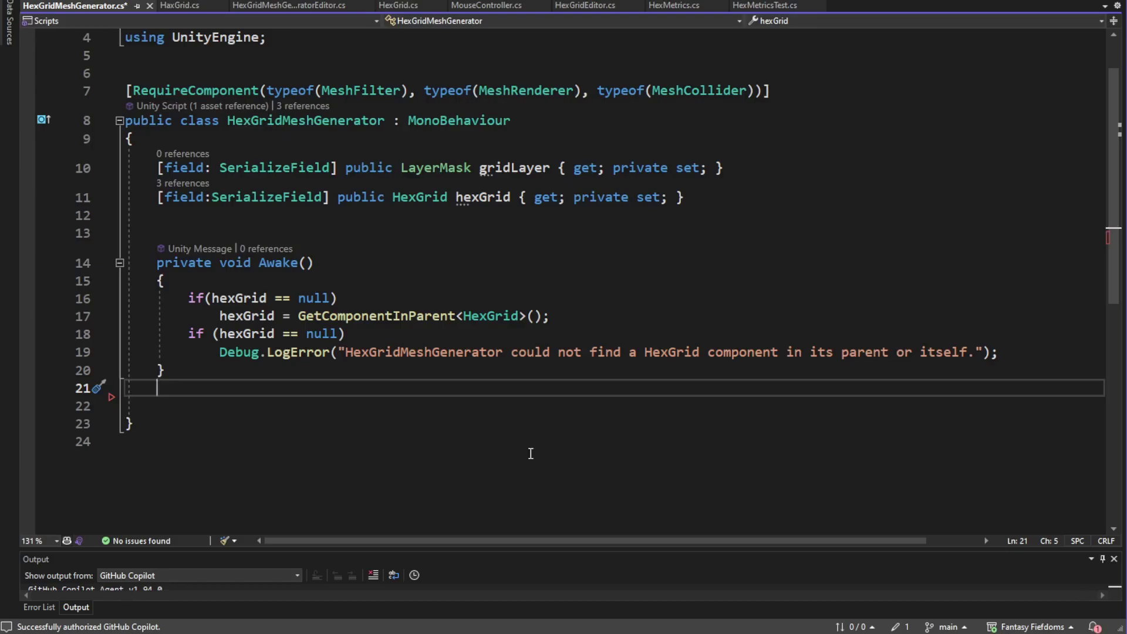
Step: Paste a CreateHexMesh(HexGrid, LayerMask) overload after Awake that stores hexGrid and gridLayer
text(public void CreateHexMesh() {     CreateHexMesh(hexGrid.Width, hexGrid.Height, hexGrid.HexSize, hexGrid.Orientation, gridLayer); })
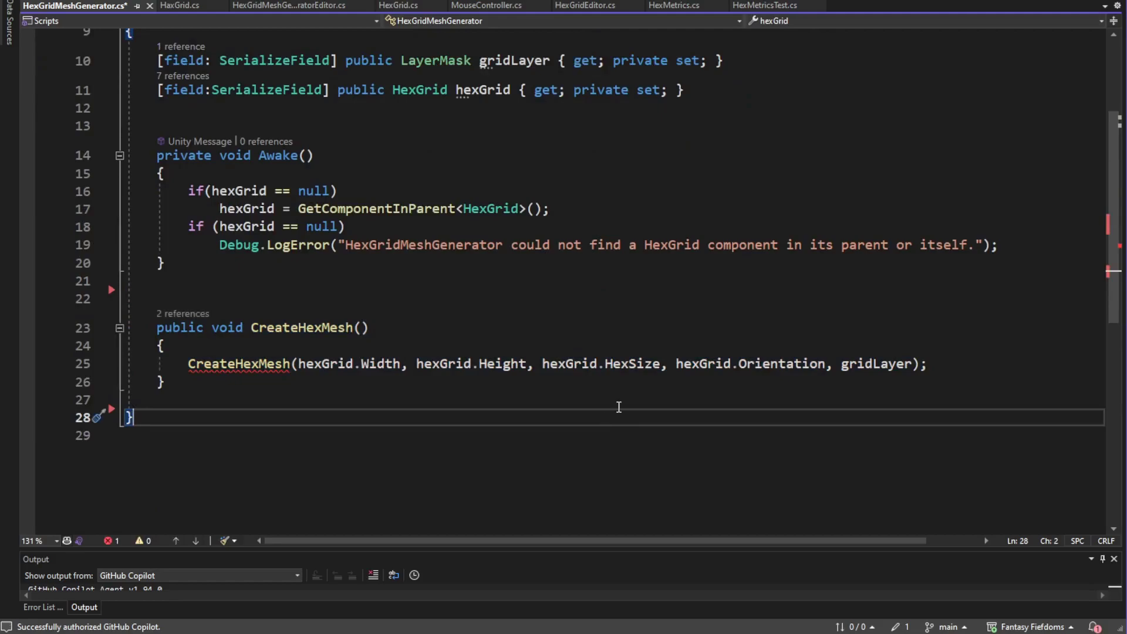
click(619, 401)
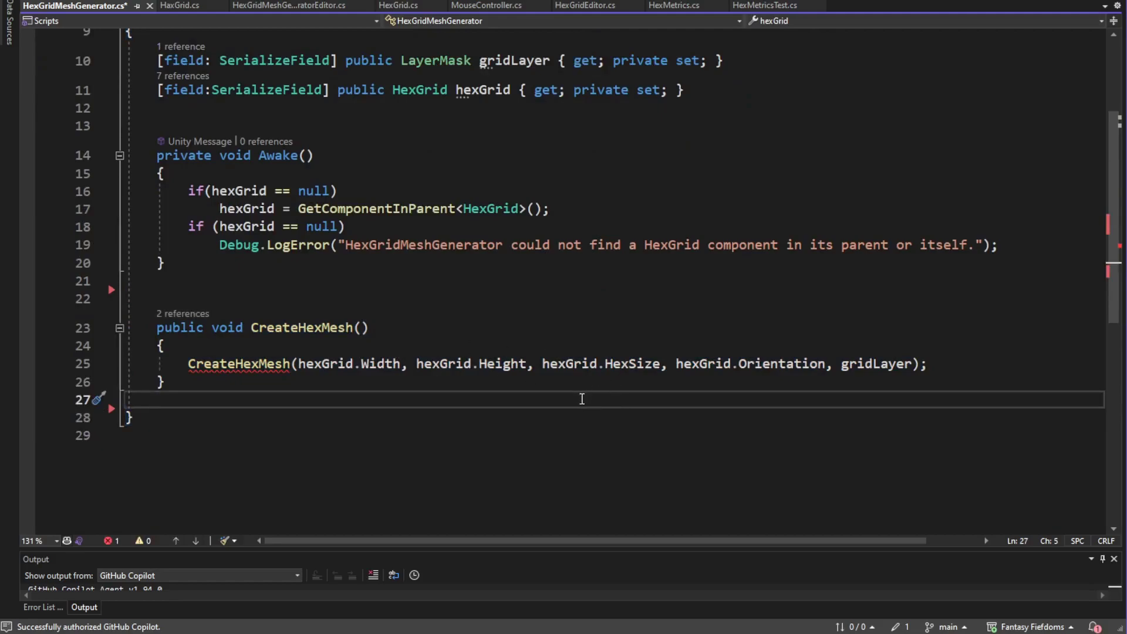
click(388, 327)
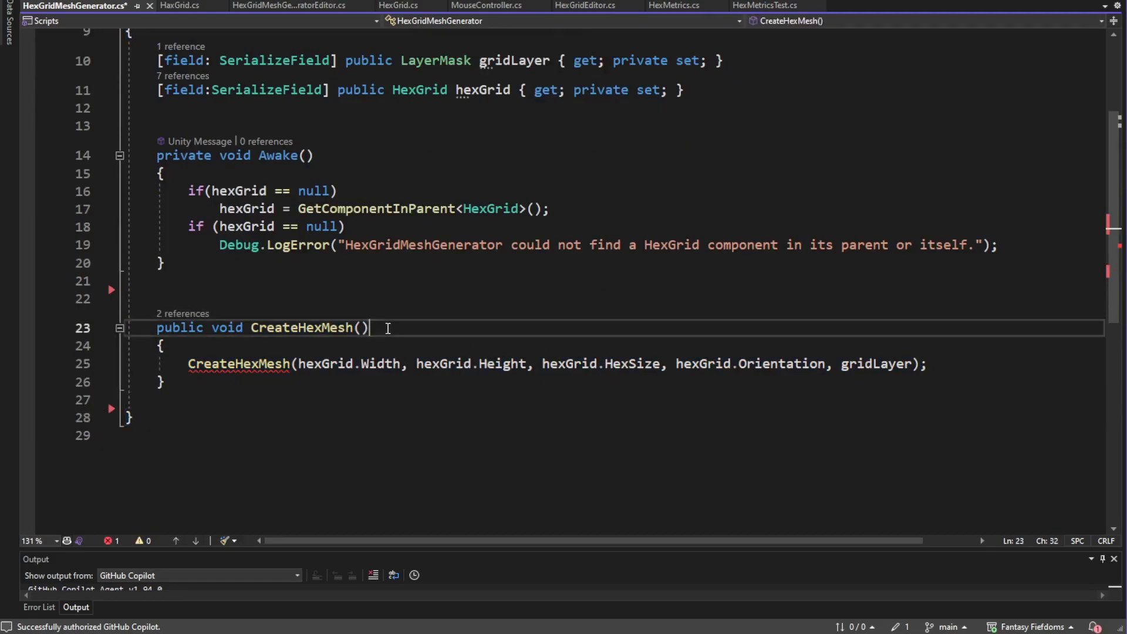
key(ctrl+z)
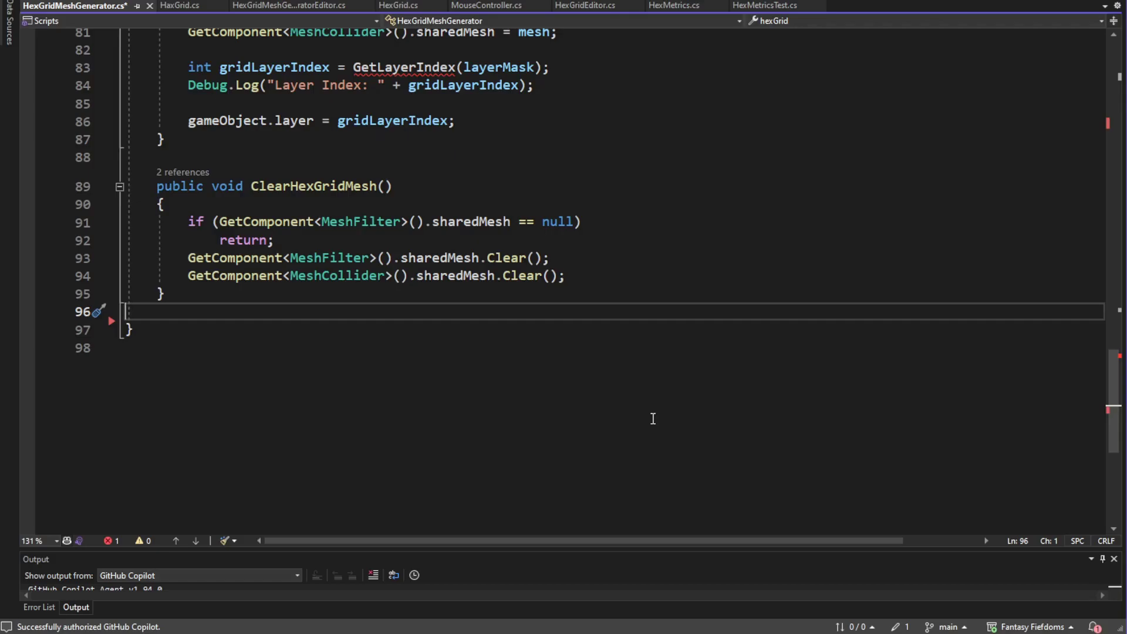
scroll(652, 418, down, 4)
scroll(652, 418, up, 4)
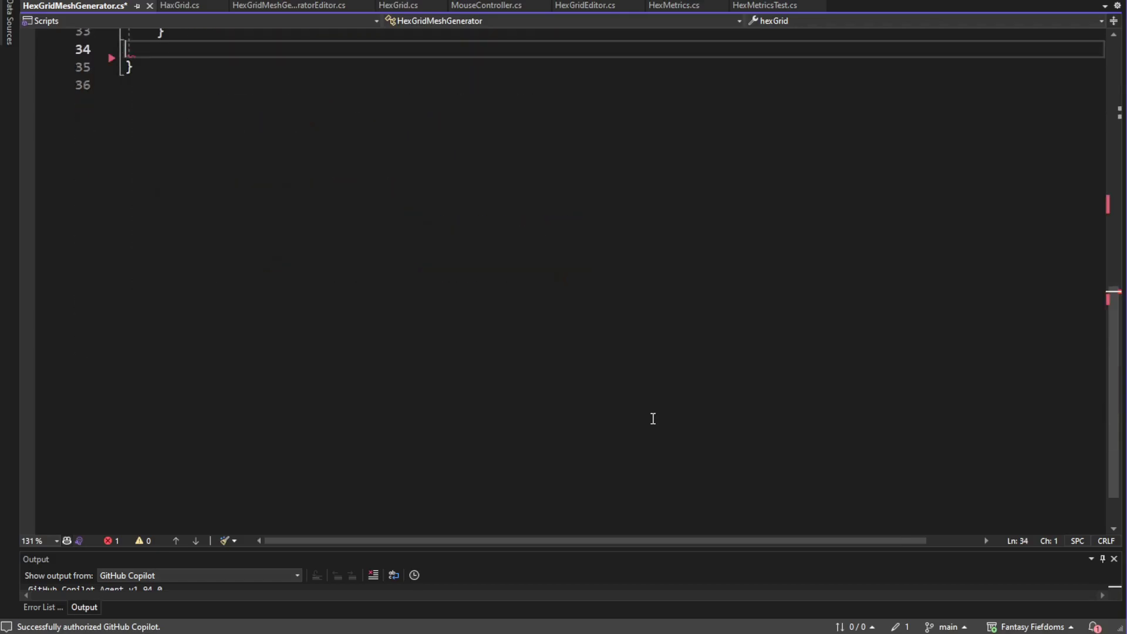
scroll(653, 419, up, 6)
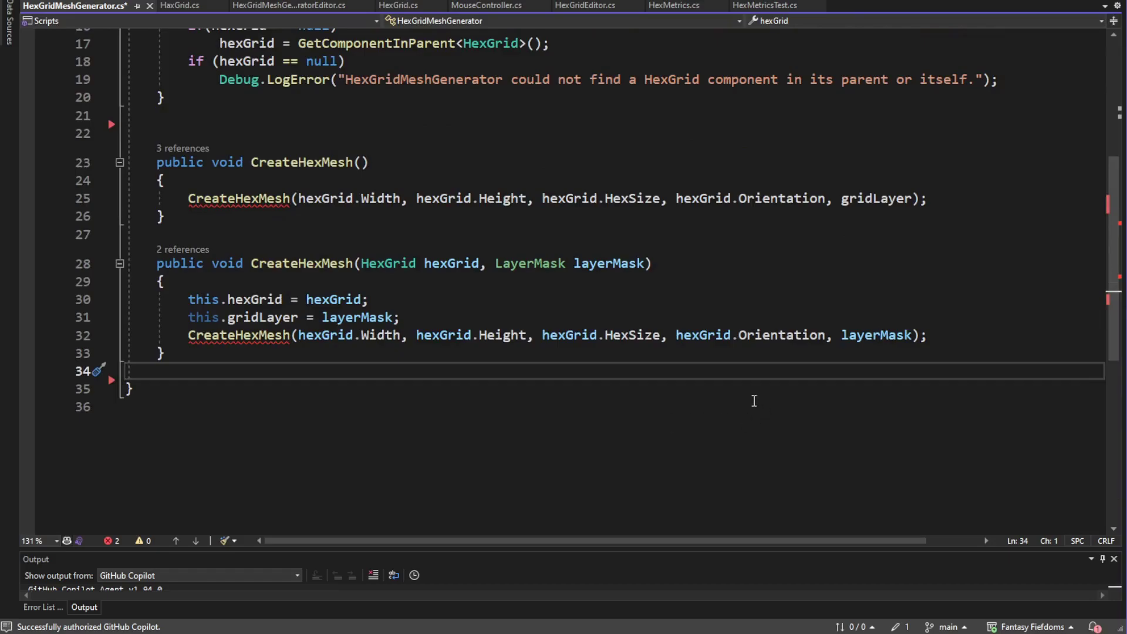
Step: Paste CreateHexMesh(width, height, hexSize, orientation, layerMask) and review its vertices array and row loop
key(ctrl+v)
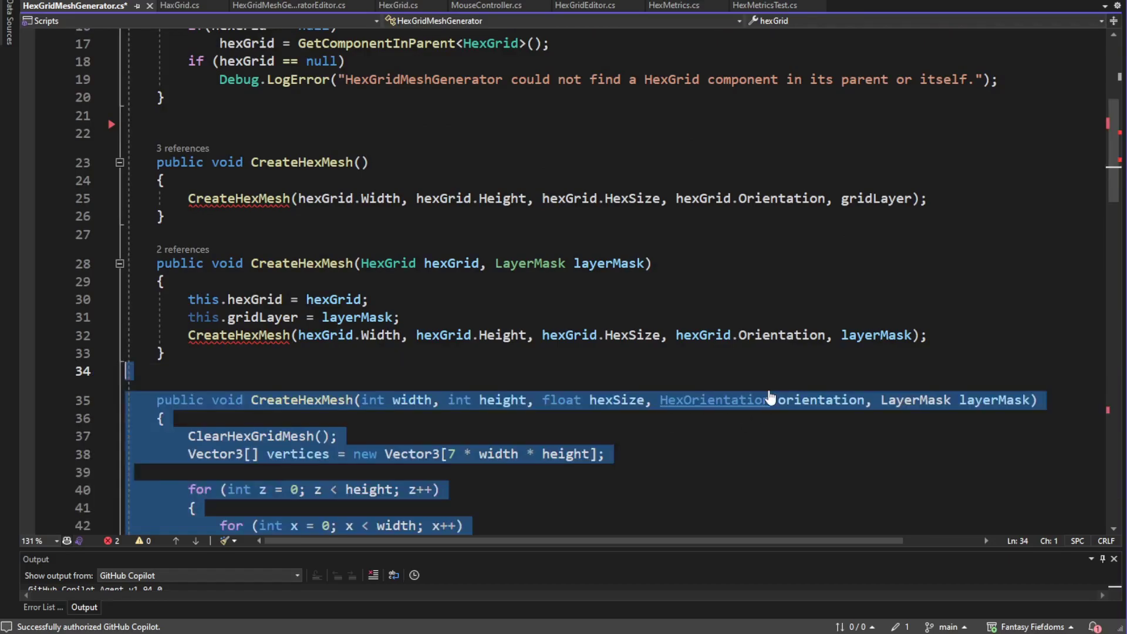
click(780, 436)
scroll(780, 436, down, 1)
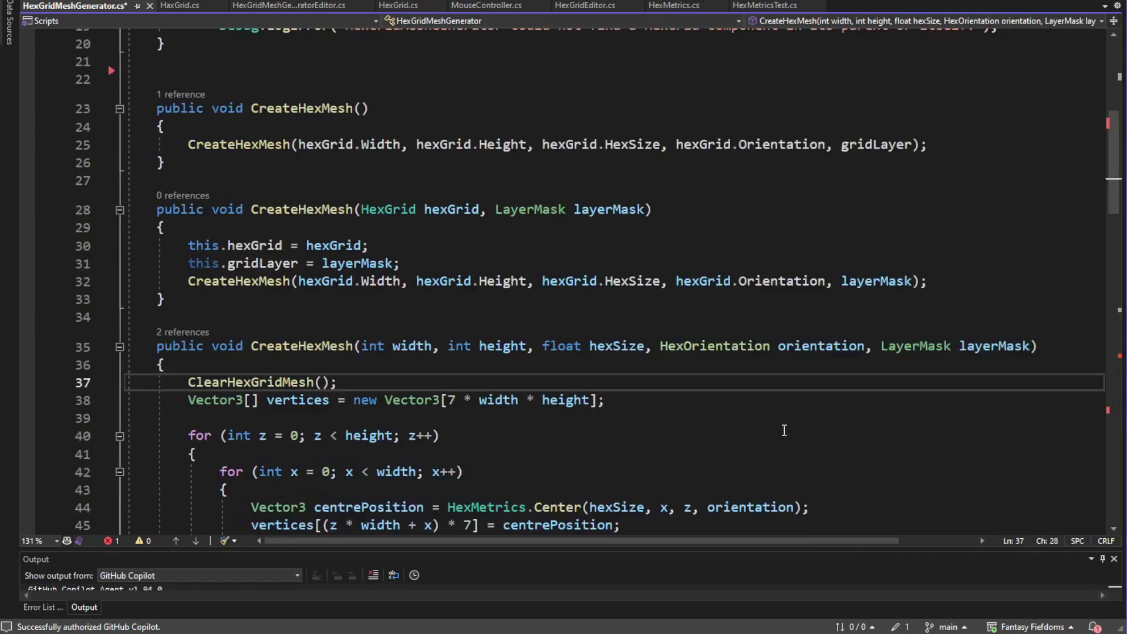
scroll(780, 435, down, 1)
scroll(780, 431, down, 2)
scroll(782, 426, down, 1)
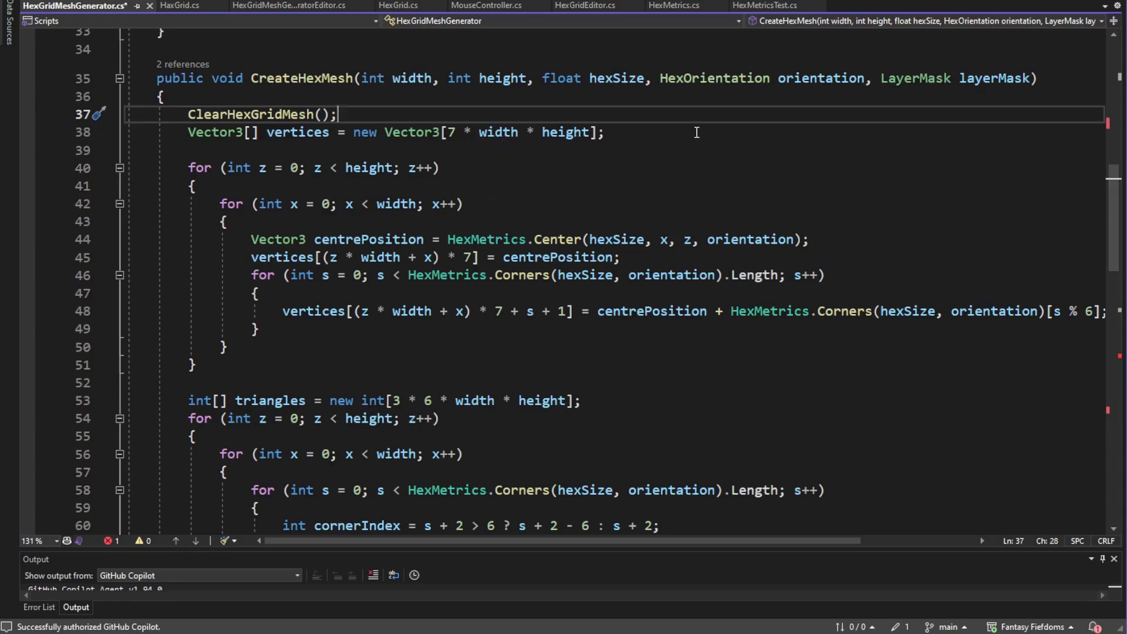
click(616, 133)
click(504, 169)
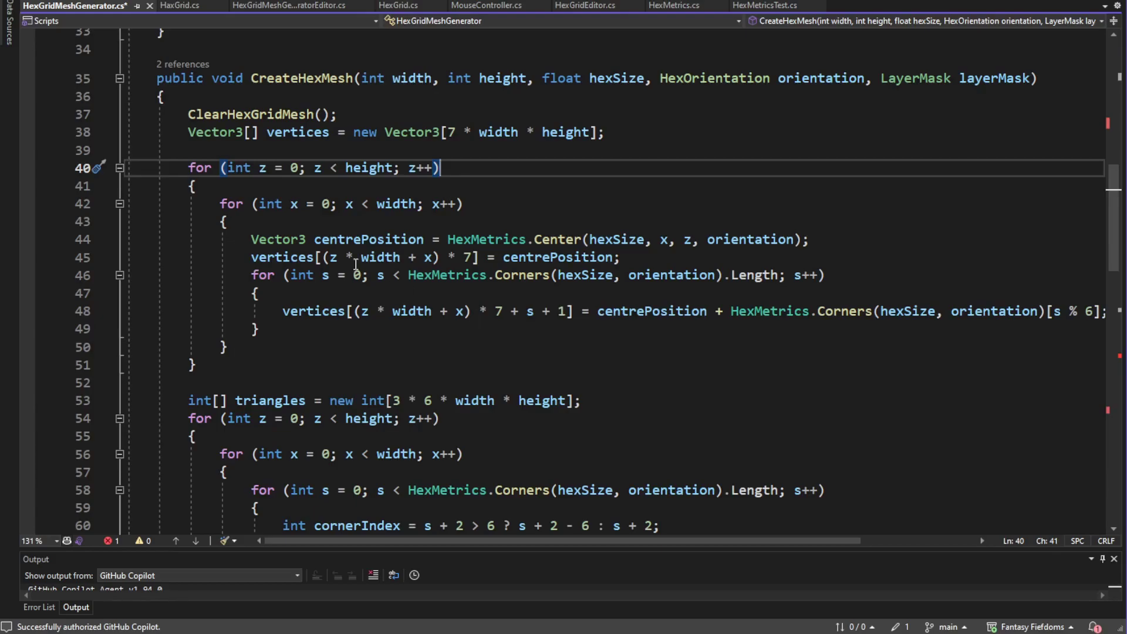
Step: Review the centre position, centre vertex, corner loop and triangles array lines
click(247, 238)
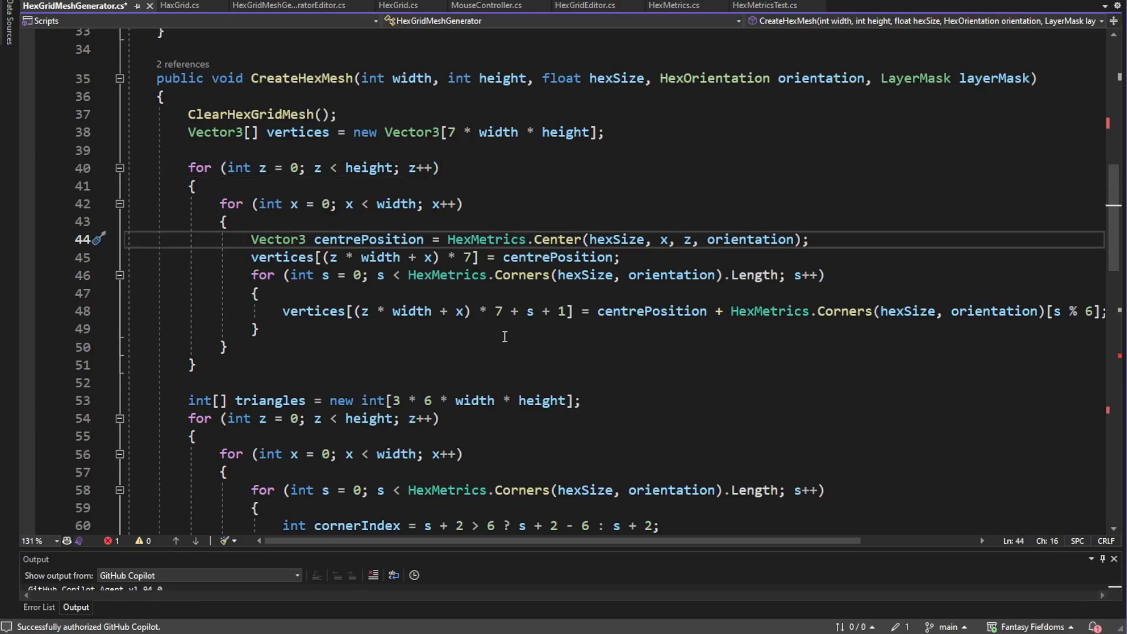
click(821, 244)
click(816, 251)
scroll(831, 251, down, 1)
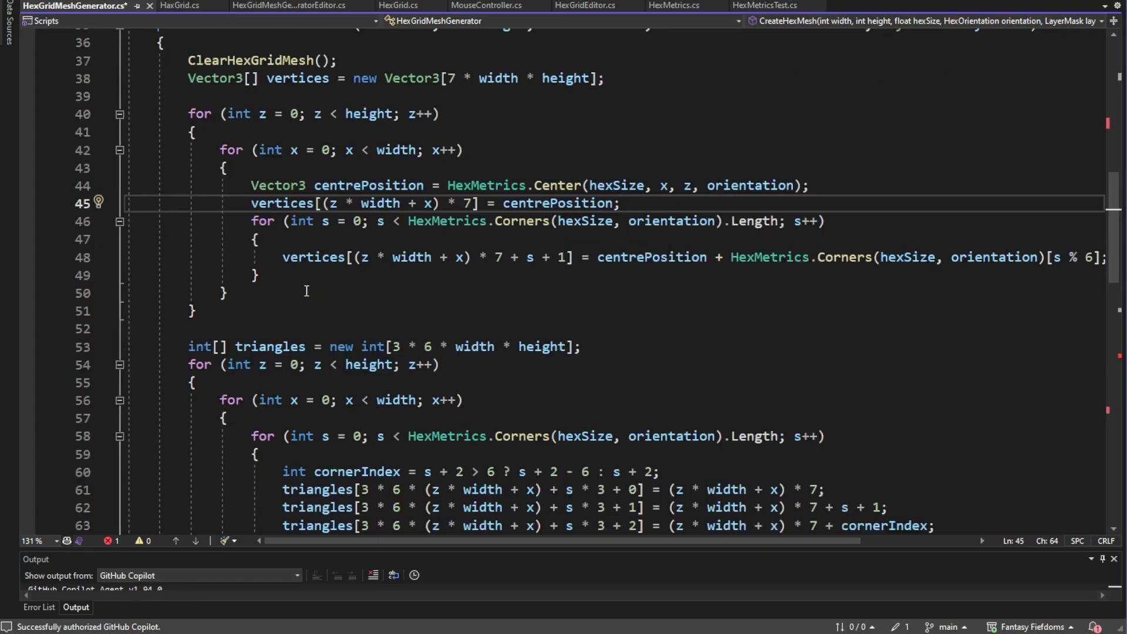
click(309, 278)
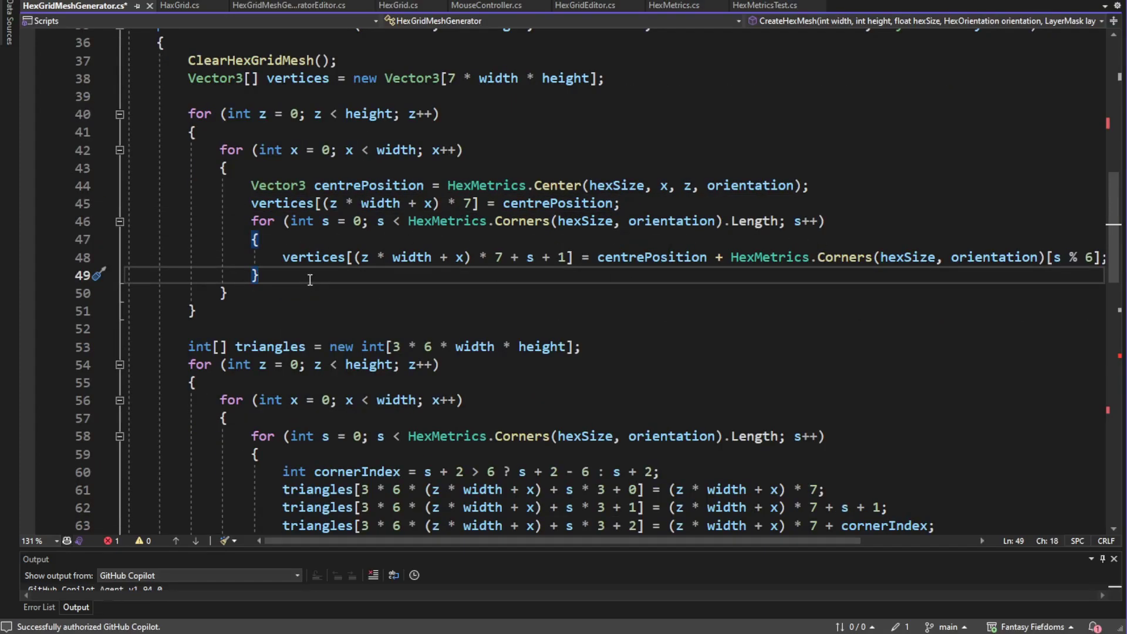
scroll(322, 283, down, 1)
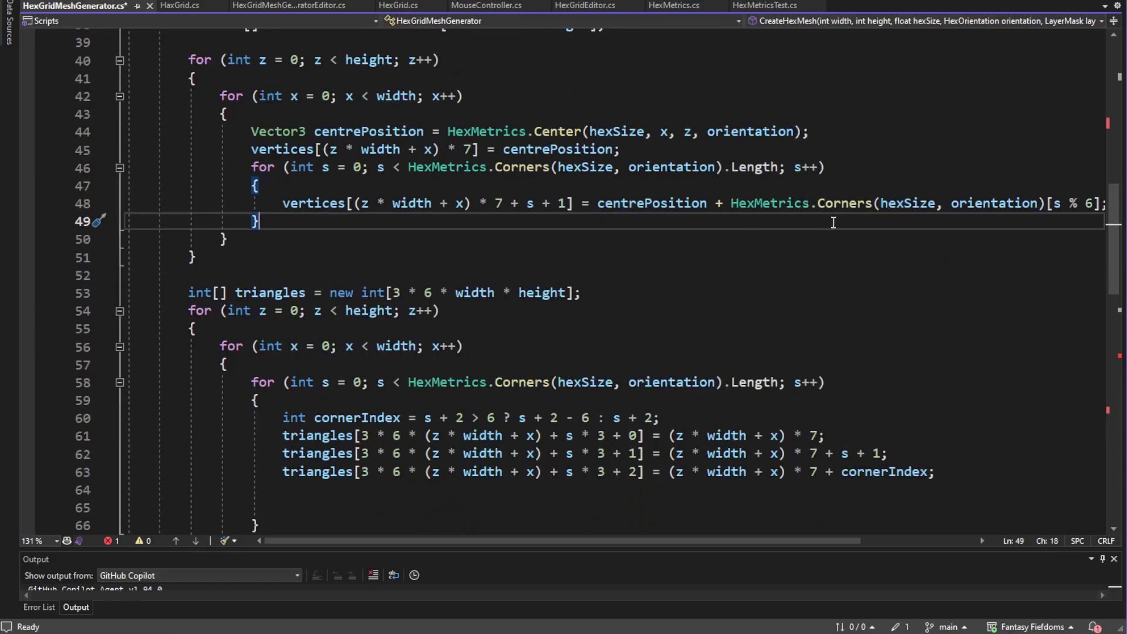
click(616, 292)
scroll(616, 292, down, 1)
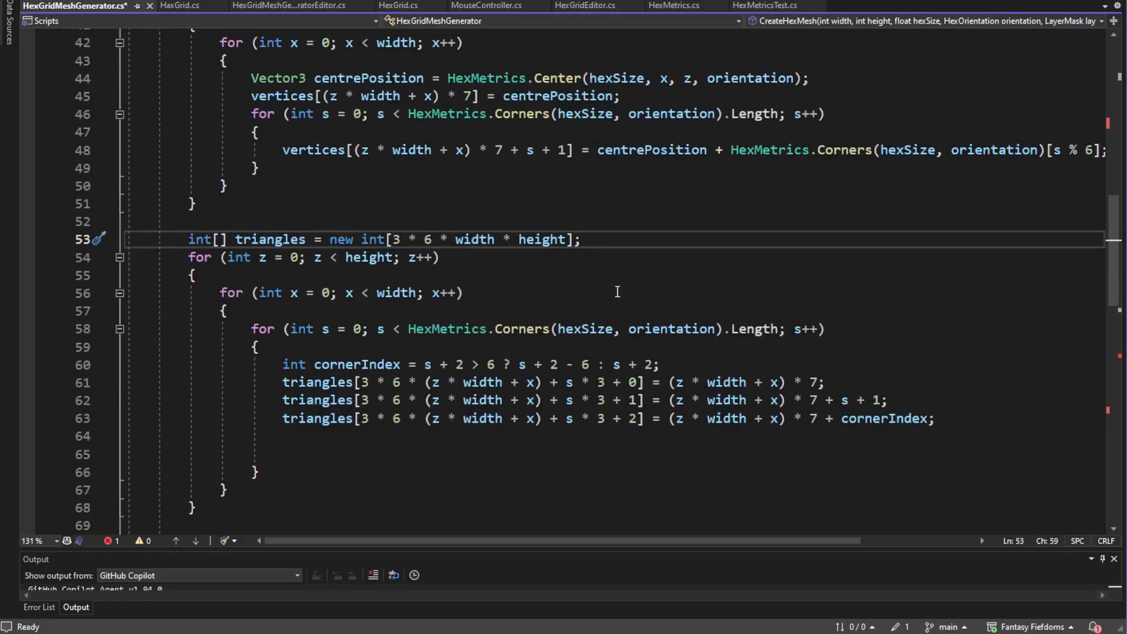
scroll(617, 292, down, 1)
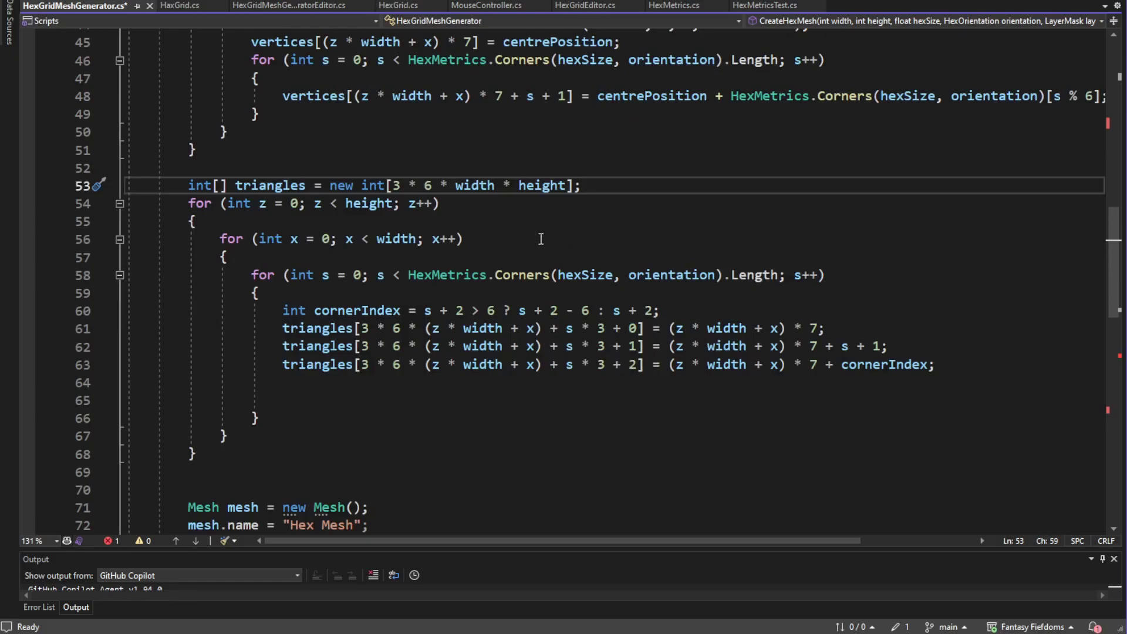
click(284, 185)
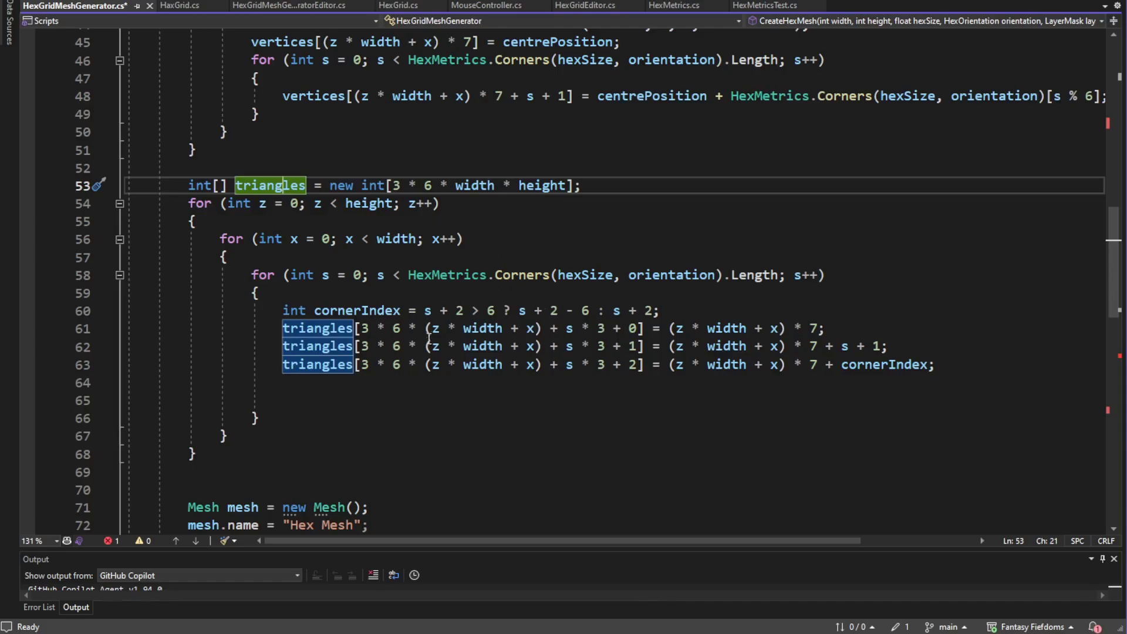
click(469, 419)
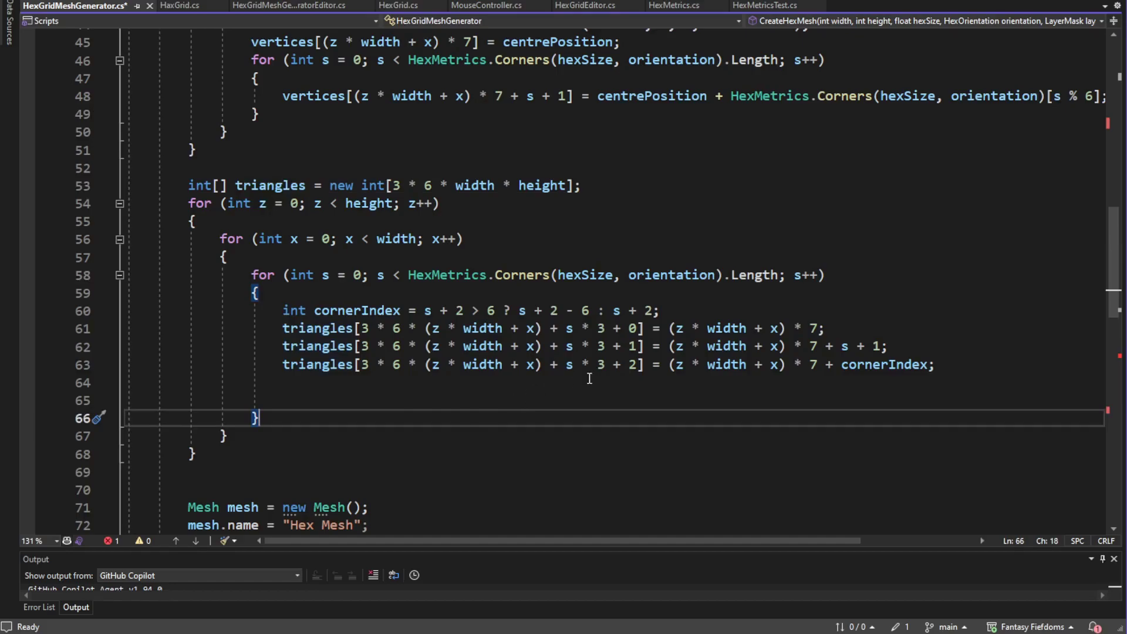
scroll(588, 378, down, 1)
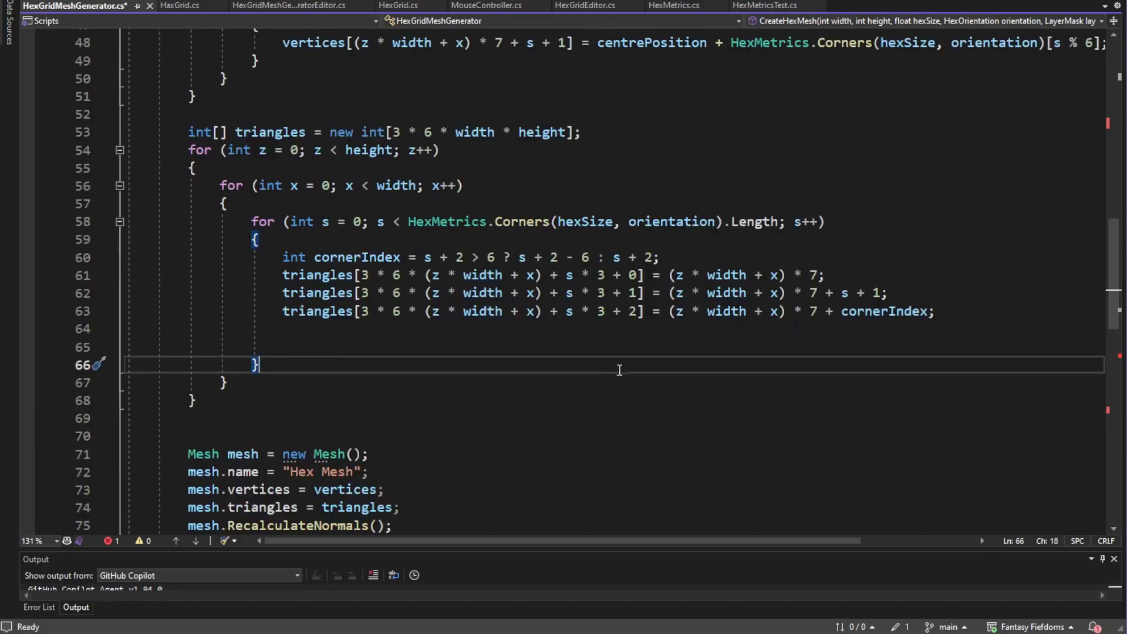
click(838, 273)
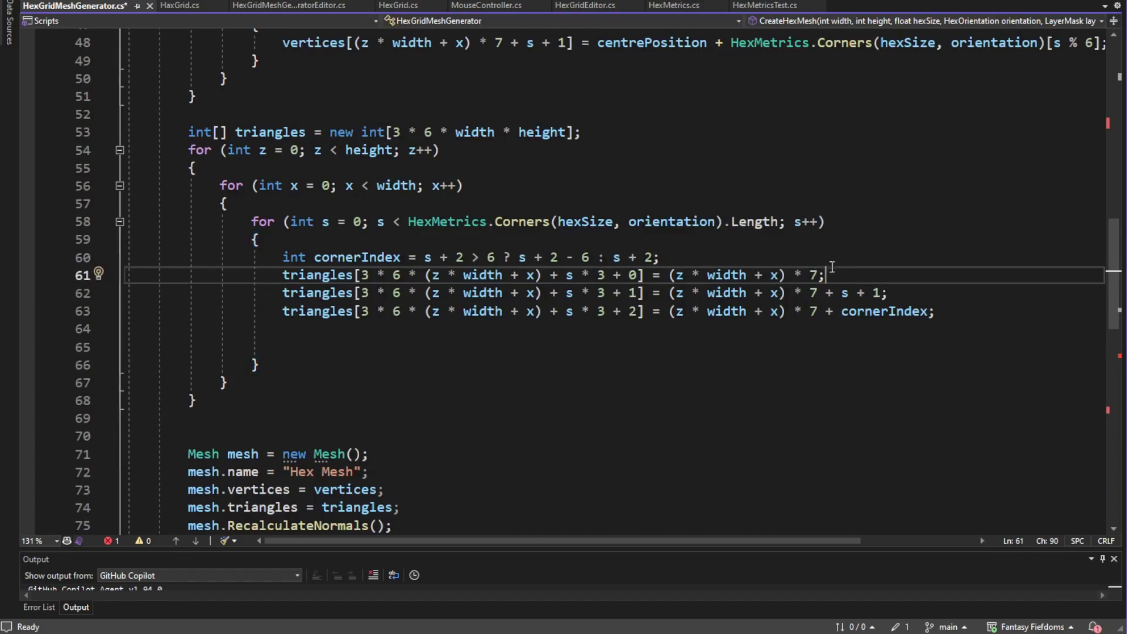
click(908, 292)
click(943, 314)
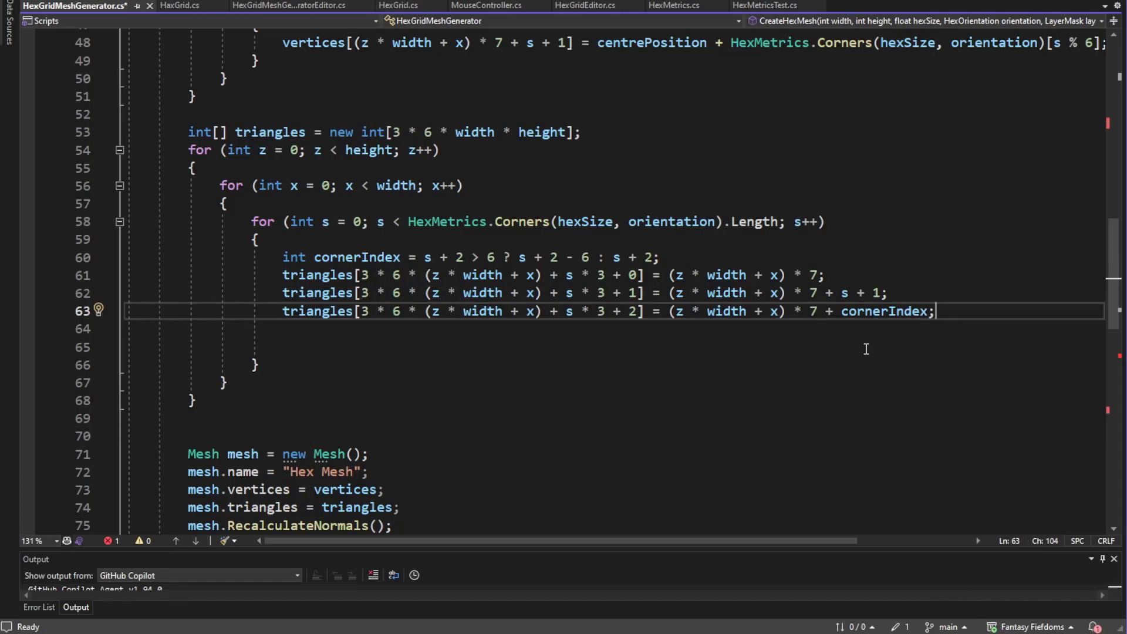
click(725, 257)
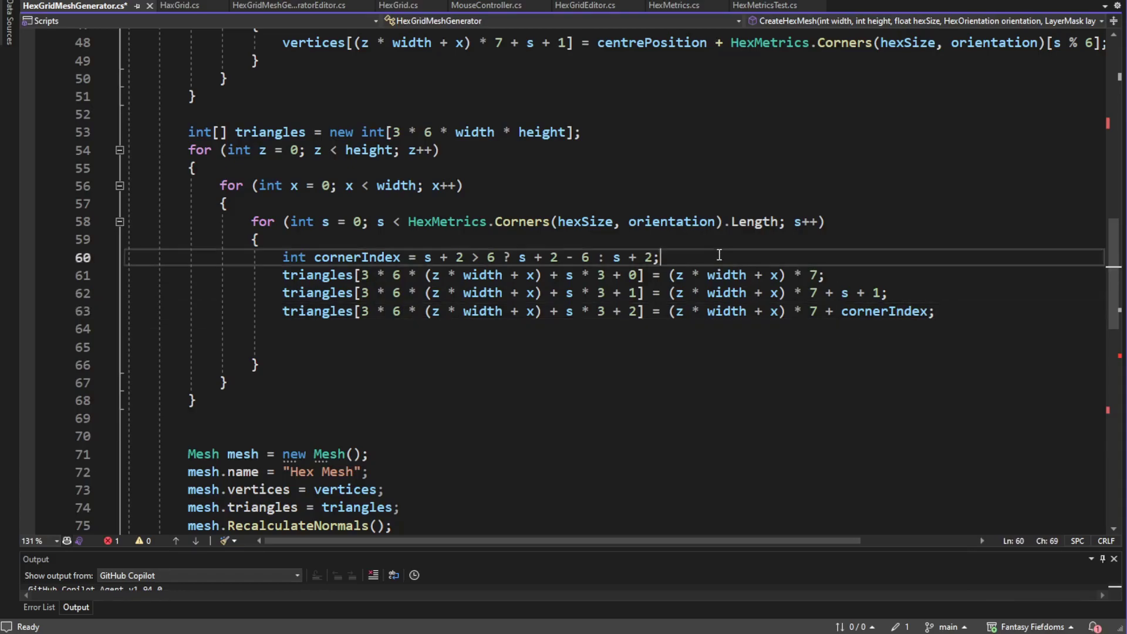
drag(709, 256, 282, 256)
click(825, 255)
scroll(872, 236, down, 1)
scroll(854, 229, down, 2)
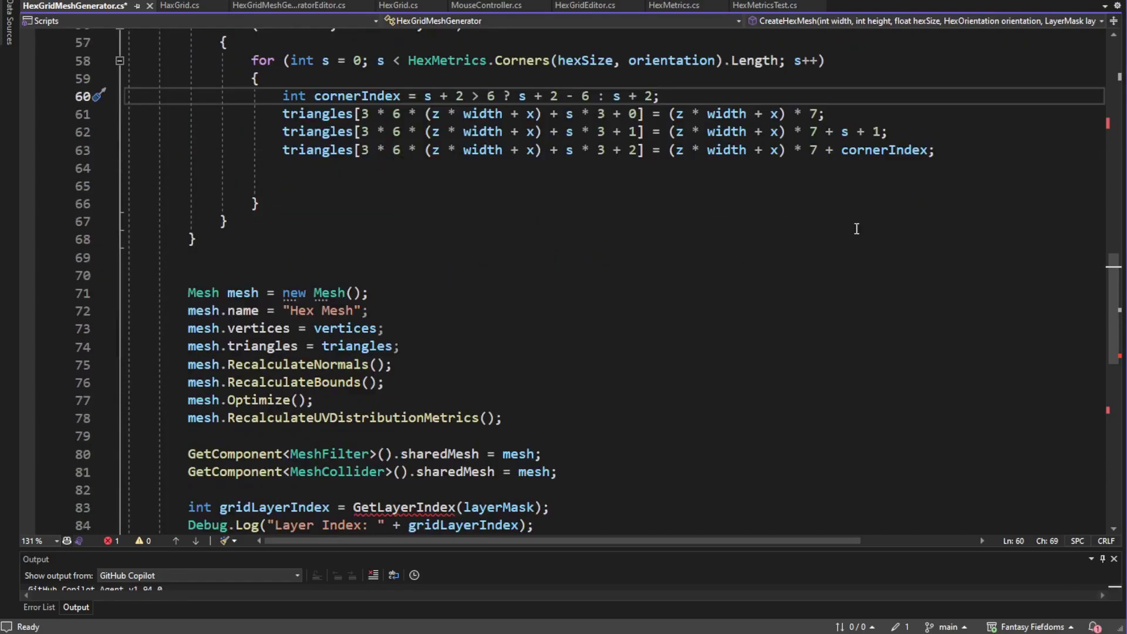
click(455, 290)
click(446, 313)
click(451, 343)
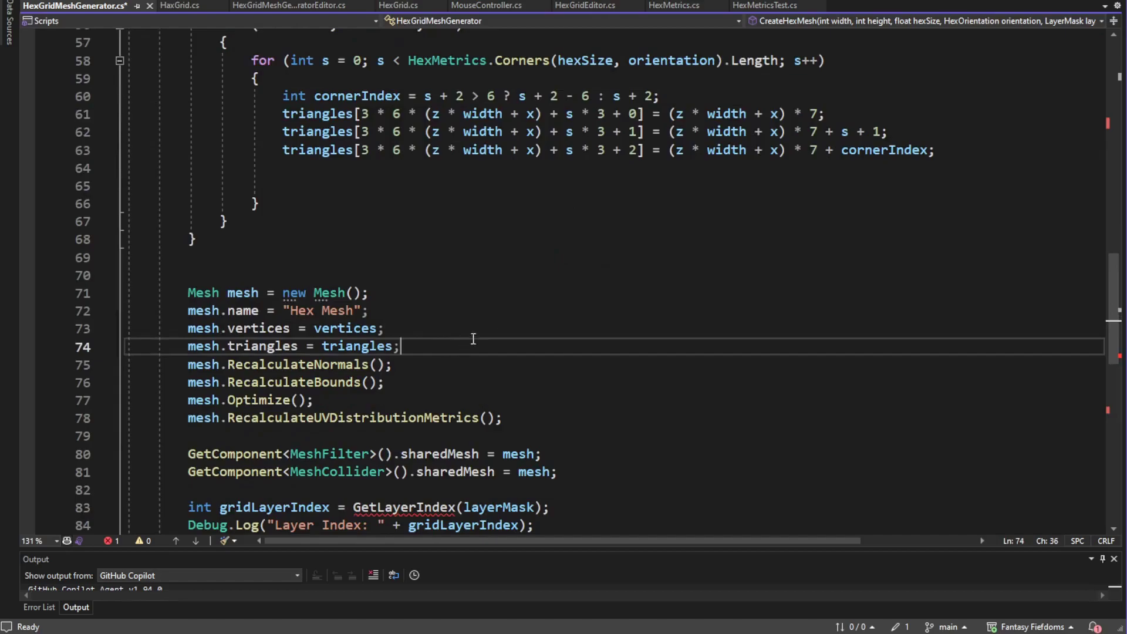
scroll(492, 331, down, 1)
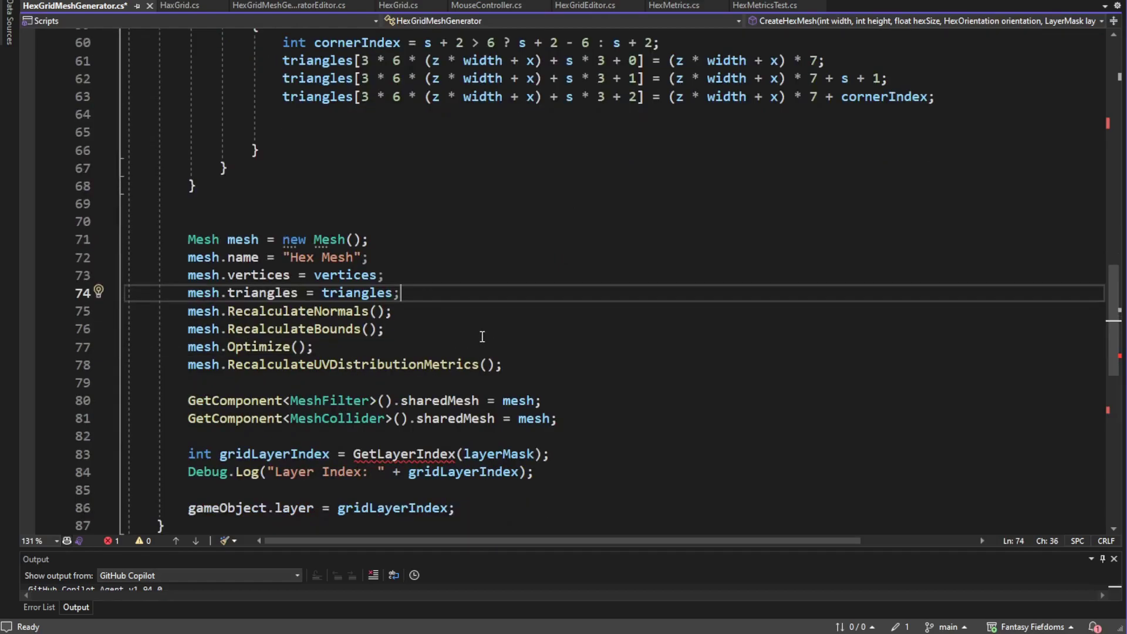
click(536, 363)
scroll(604, 340, down, 1)
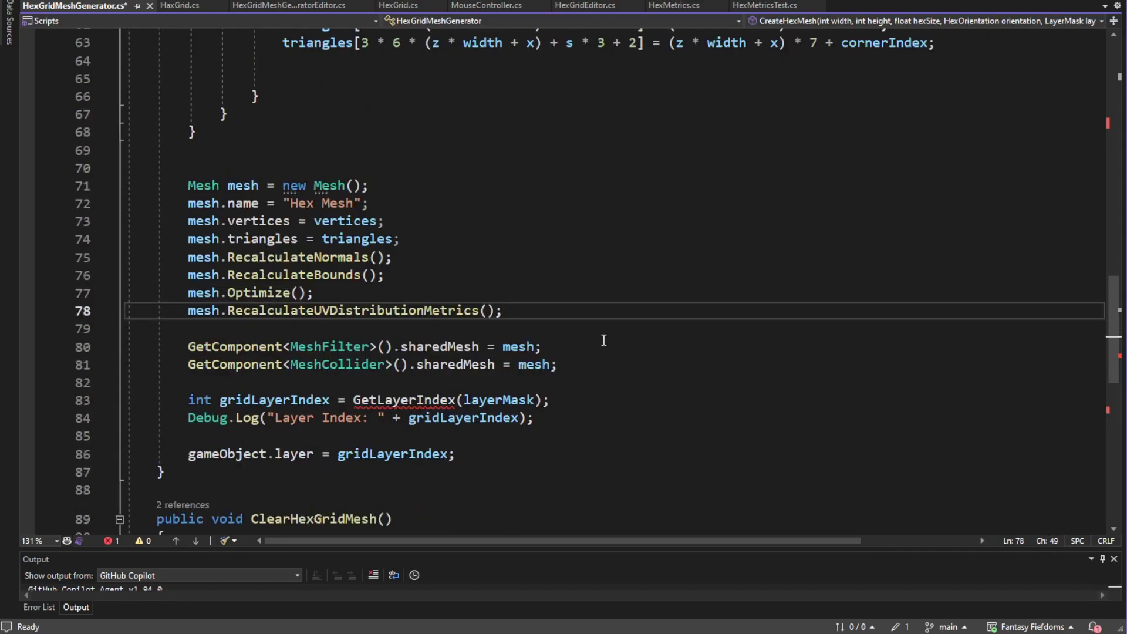
scroll(617, 335, down, 1)
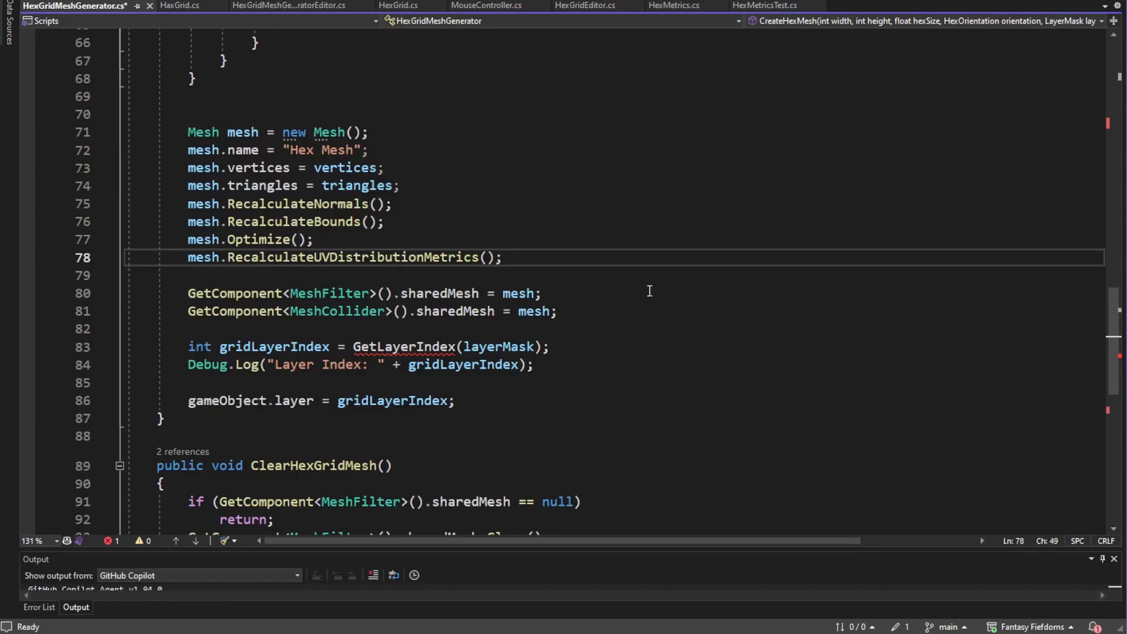
click(618, 301)
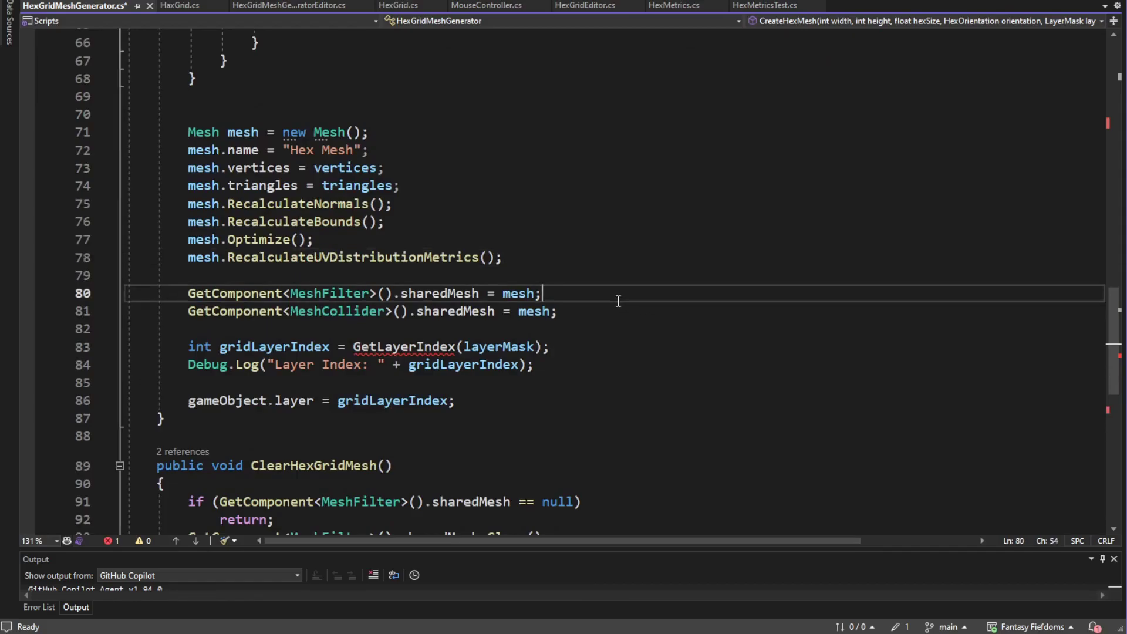
click(621, 309)
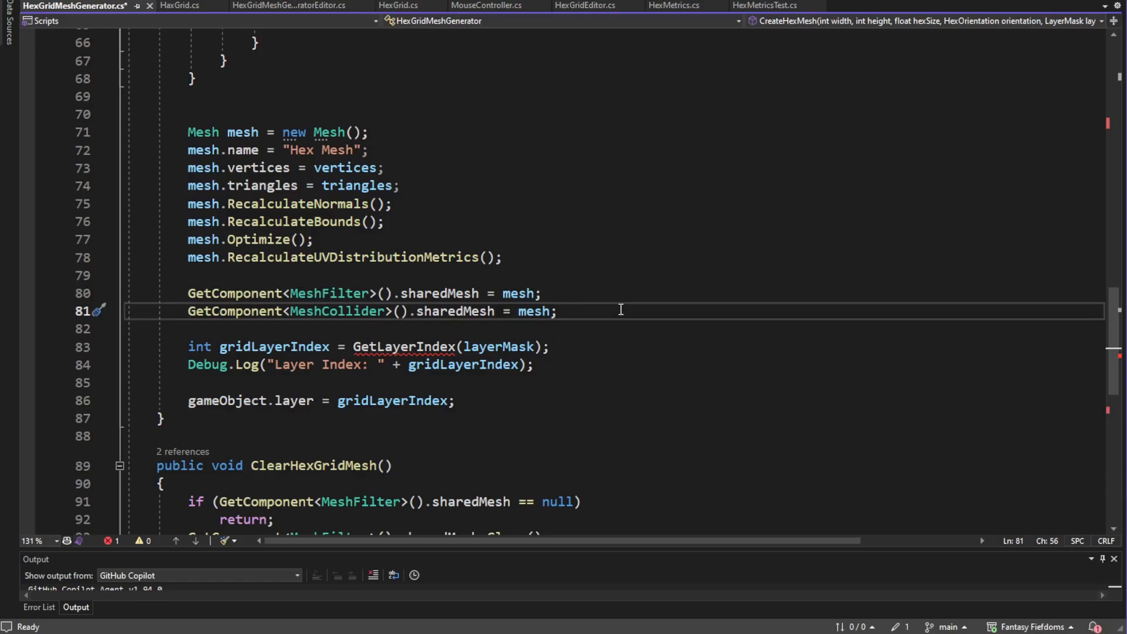
click(596, 348)
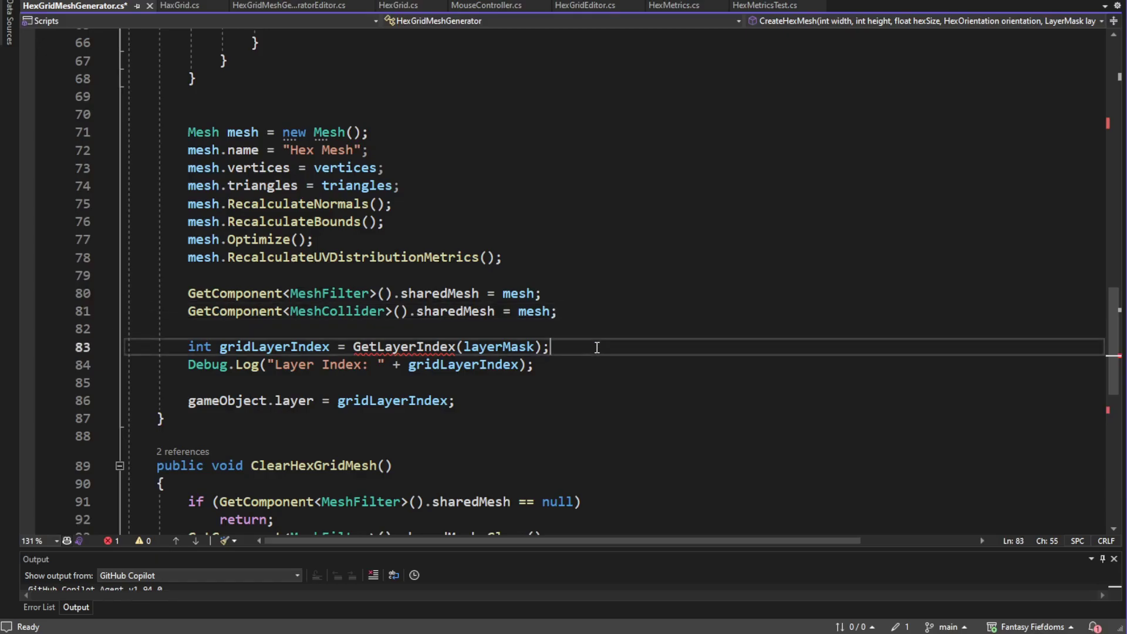
scroll(596, 348, down, 1)
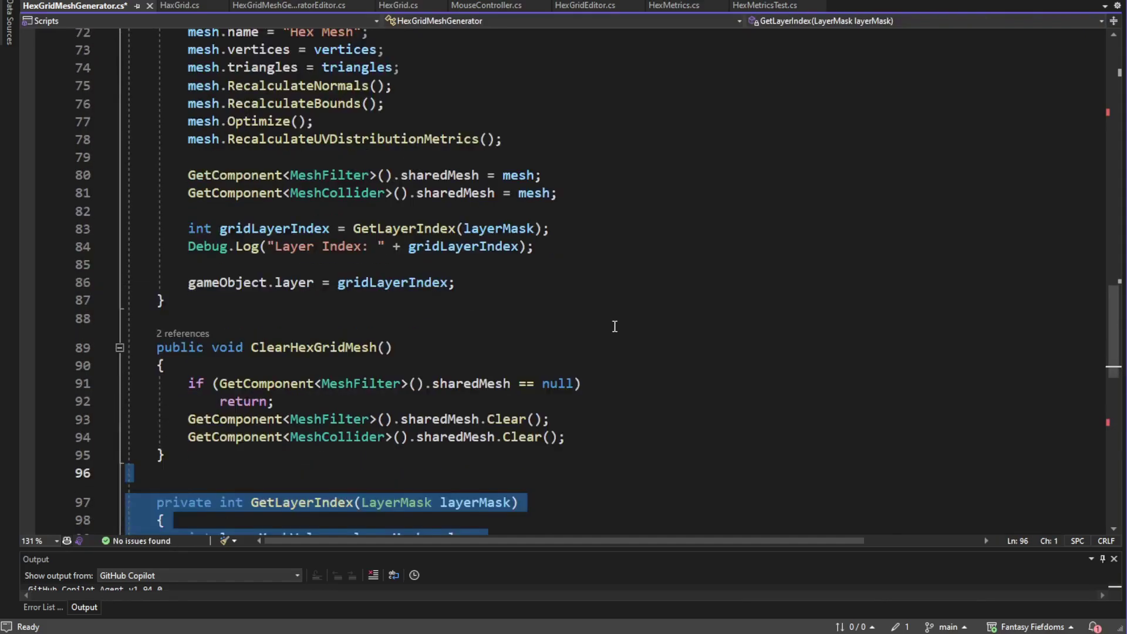
click(609, 385)
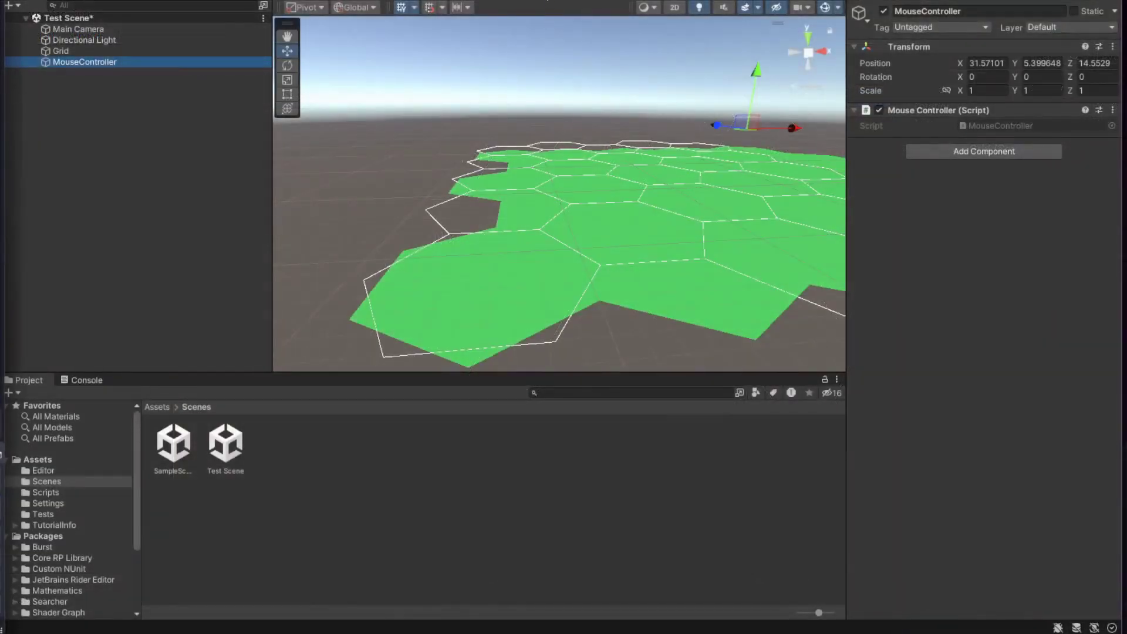
Step: Select the Grid, then clear and regenerate its hex mesh with the generator buttons
click(159, 60)
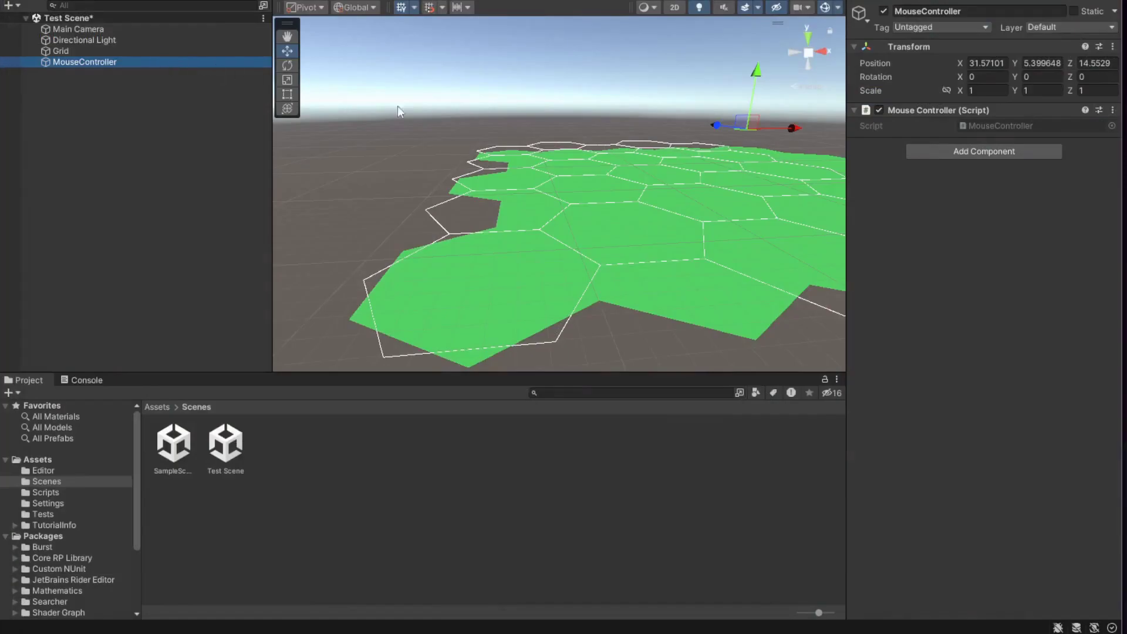
click(80, 51)
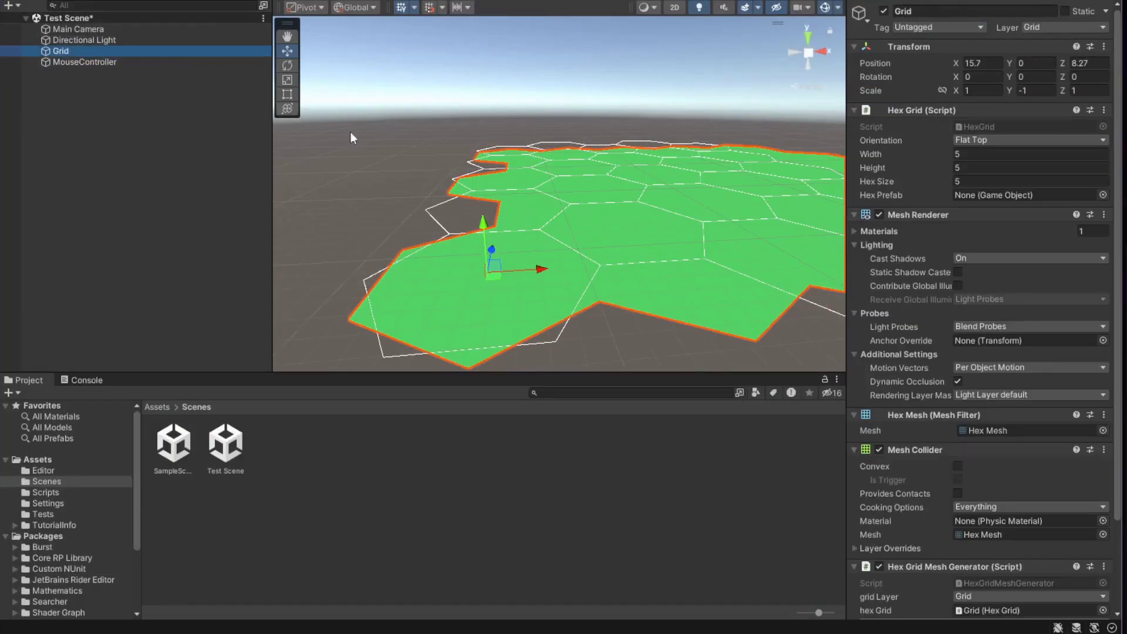
scroll(960, 326, down, 3)
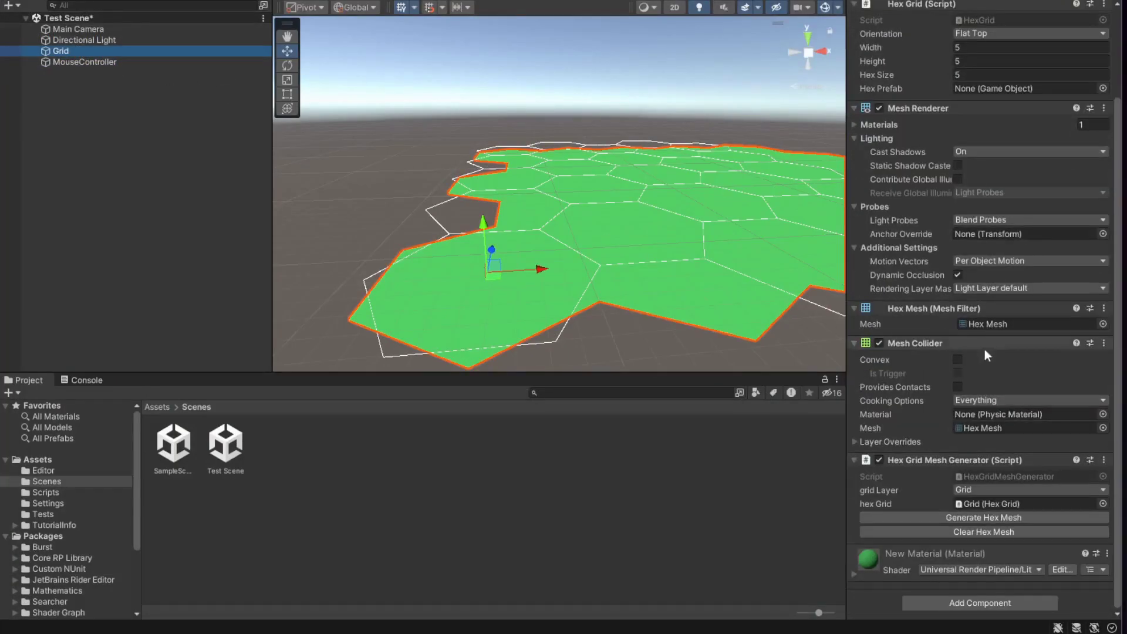
click(967, 531)
click(978, 517)
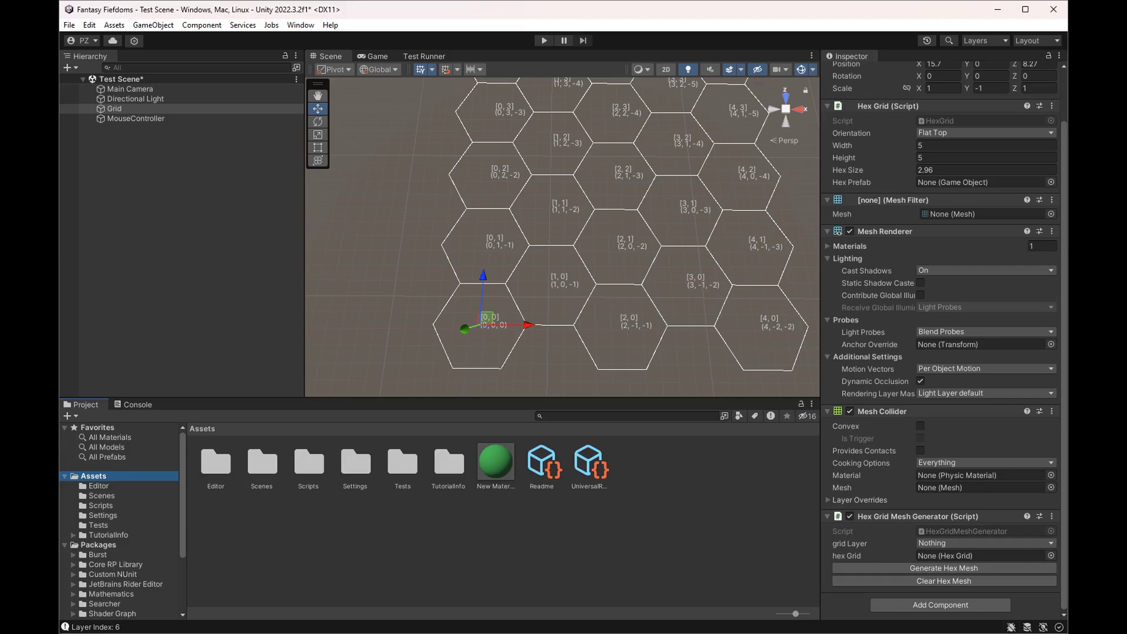
Step: Open the Editor folder in the Project panel to reach HexGridMeshGeneratorEditor.cs
double_click(216, 462)
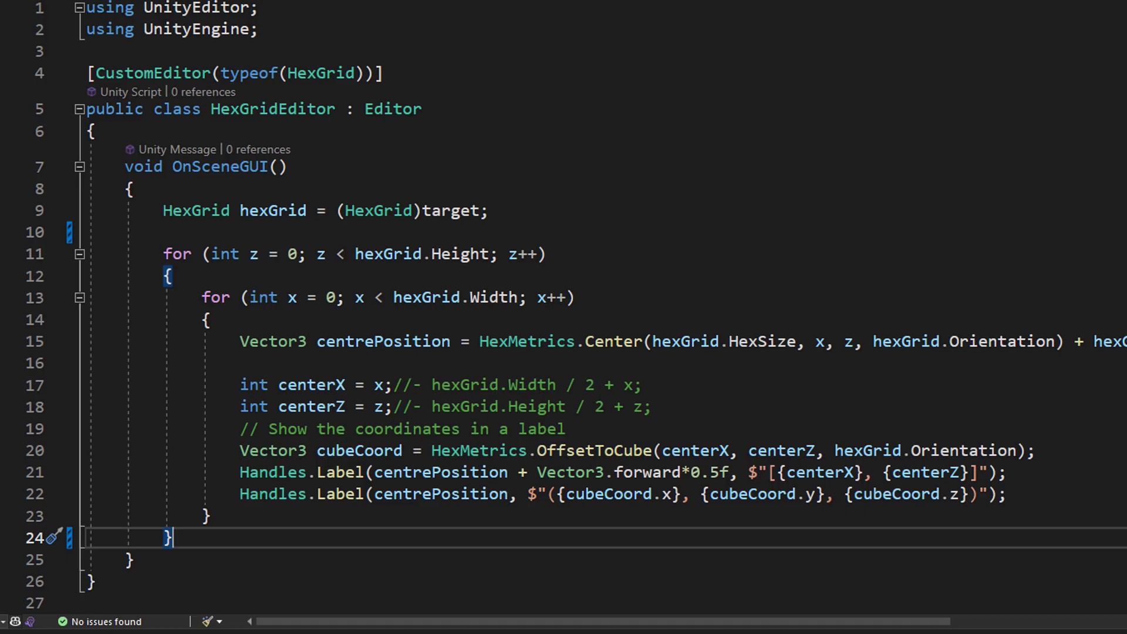
Step: Return to the Unity Editor to view the coordinate-labelled hex grid
key(alt+Tab)
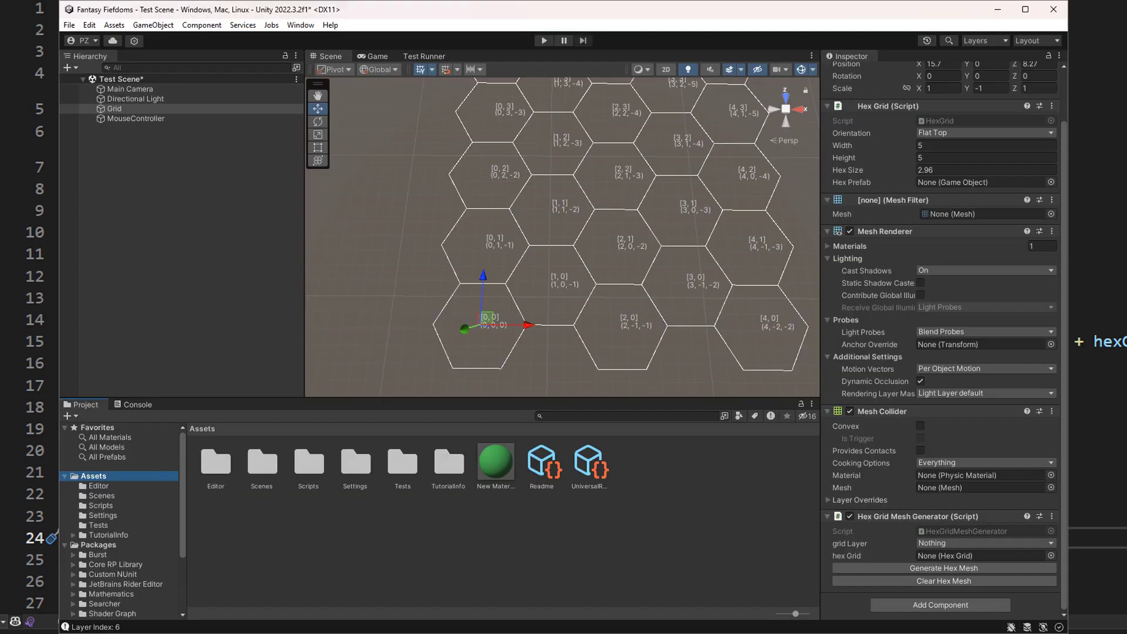